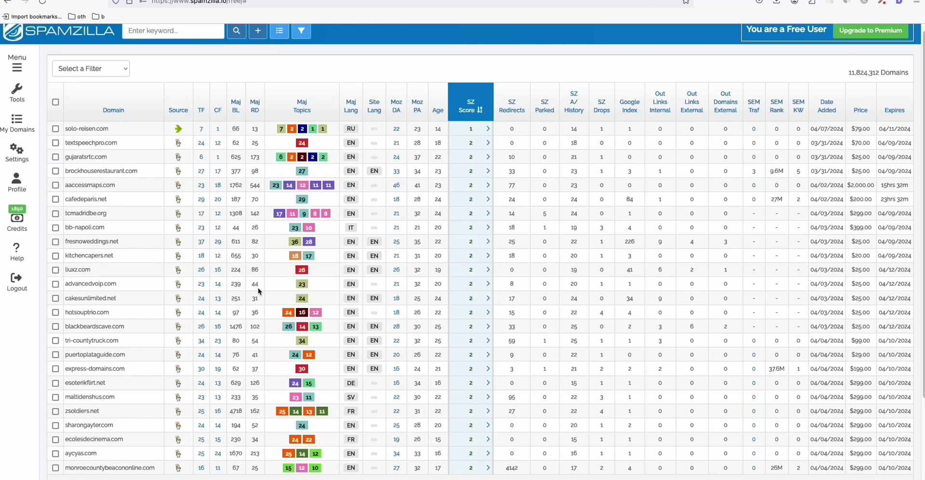
Look over the Spamzilla expired domain list and its metric columns
scroll(225, 283, up, 1)
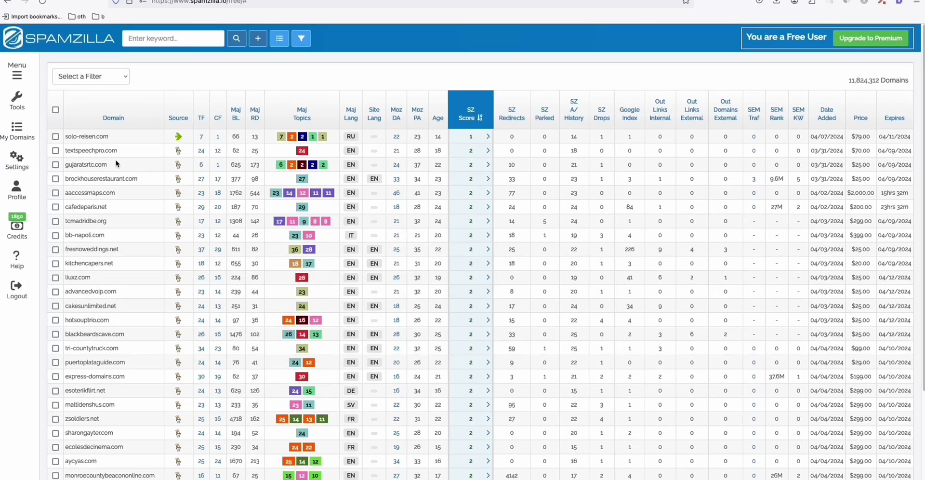
scroll(120, 195, down, 1)
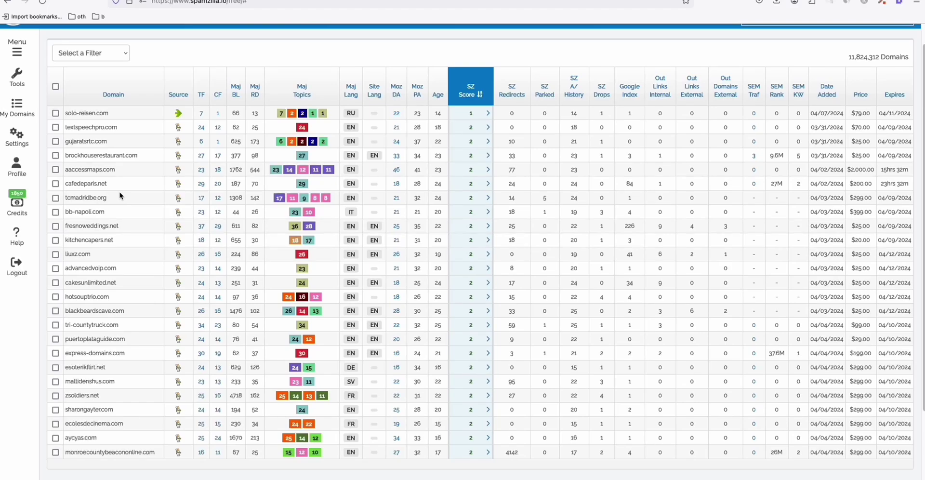
scroll(124, 208, up, 1)
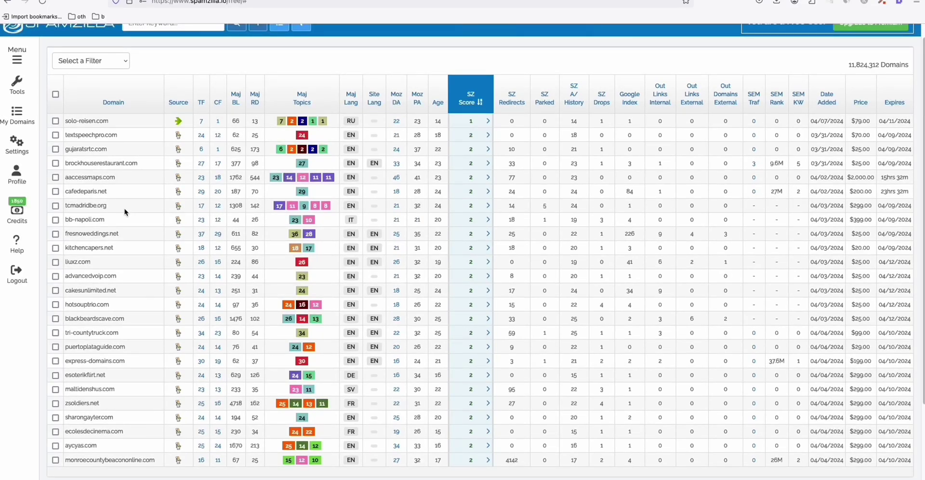
scroll(124, 212, up, 1)
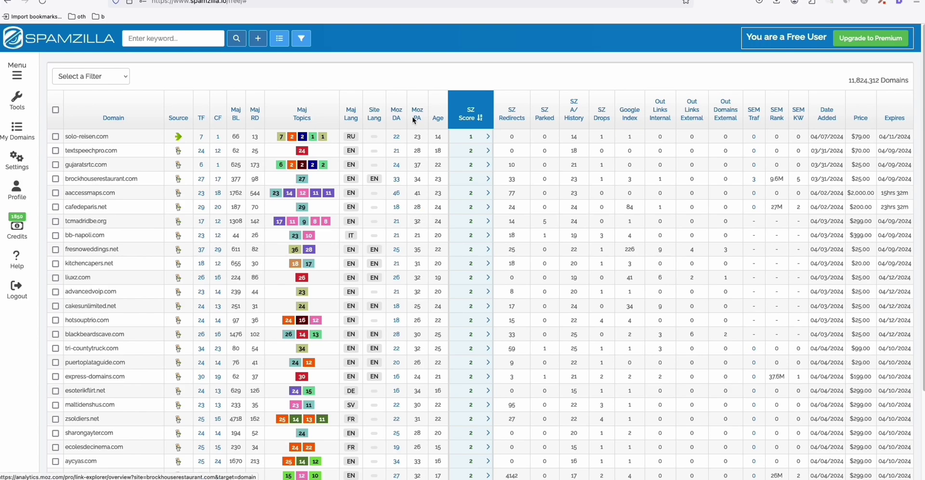
Open ahrefs.com in a new tab and check the monthly price of the Lite plan on its pricing page
key(ctrl+t)
text(ahrefs.com/)
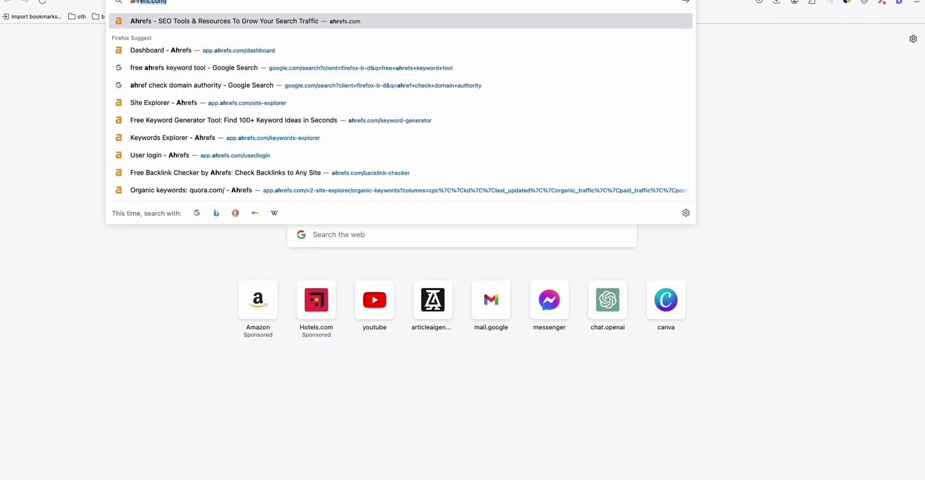
key(Return)
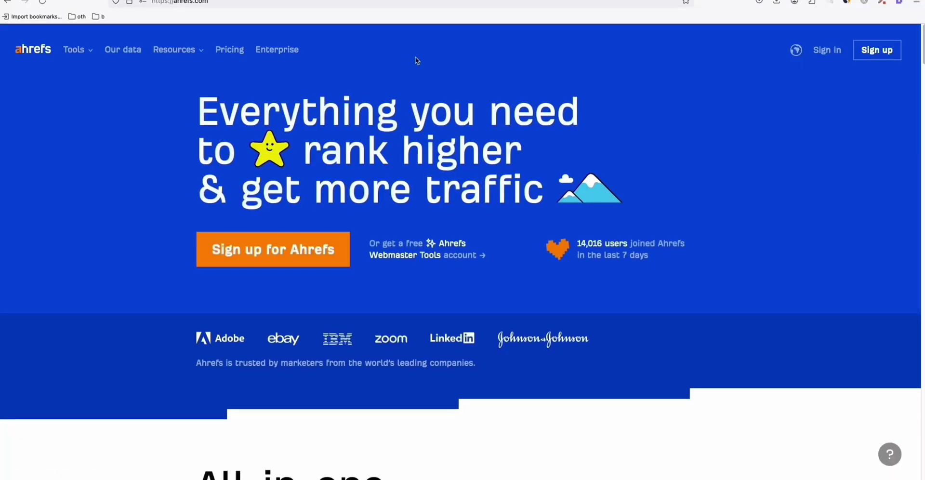
click(236, 52)
scroll(468, 123, down, 1)
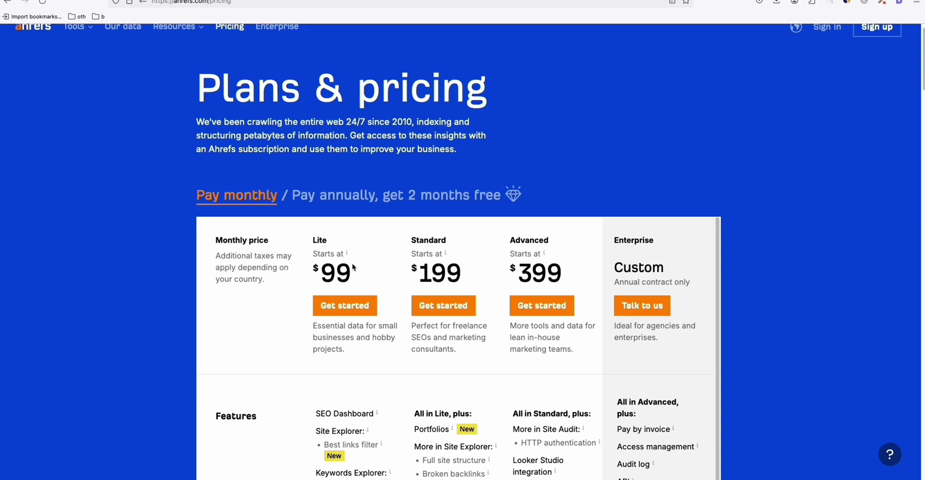
double_click(329, 276)
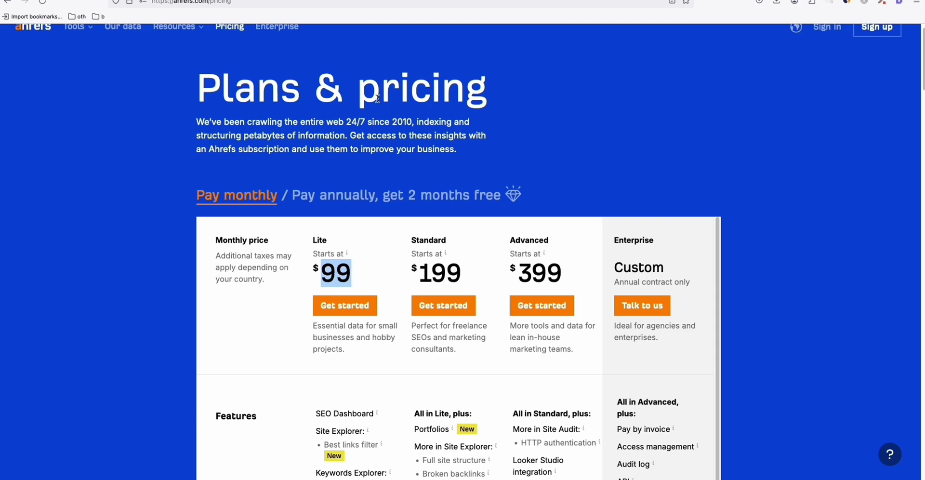
scroll(388, 117, up, 1)
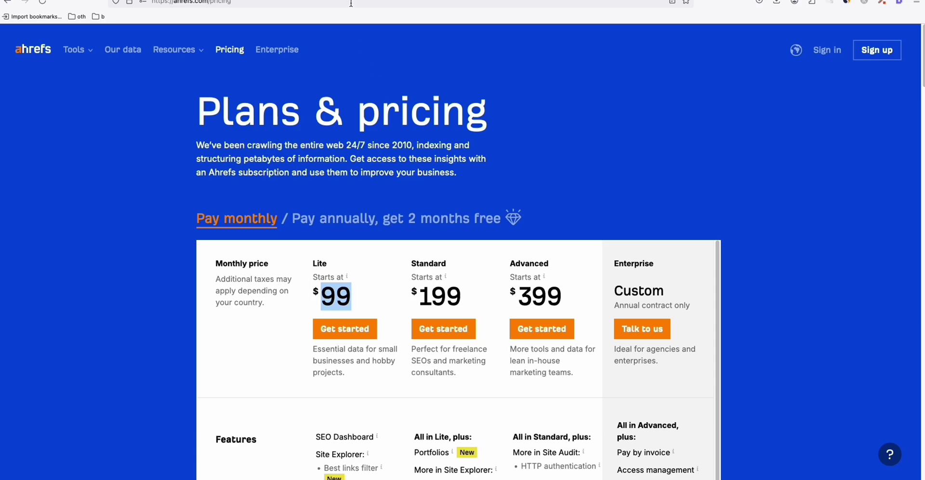
Switch to Serpstat, check its 12-month plan pricing, and skip the trial to continue with the Freemium plan
key(ctrl+Tab)
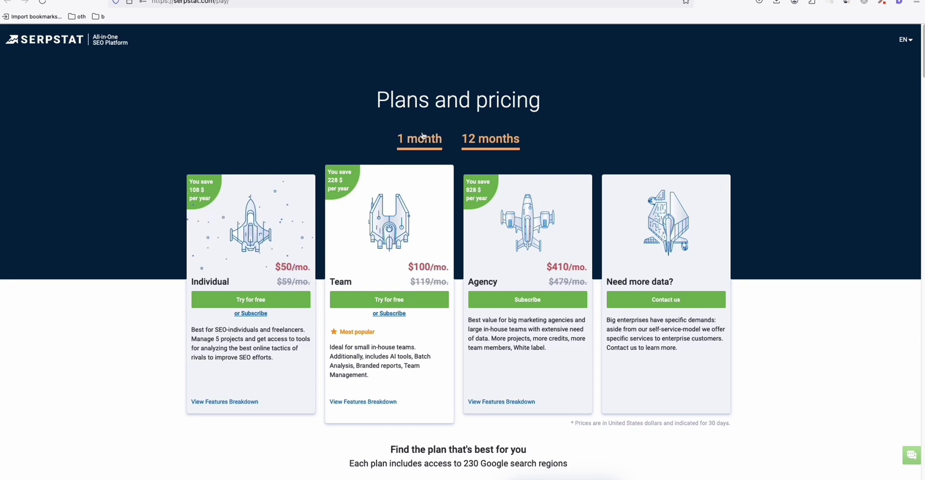
click(475, 148)
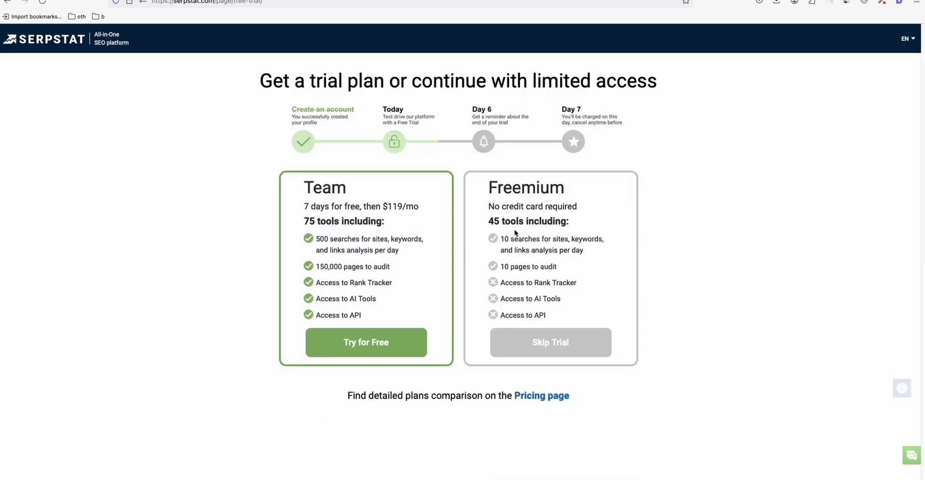
double_click(513, 221)
click(577, 239)
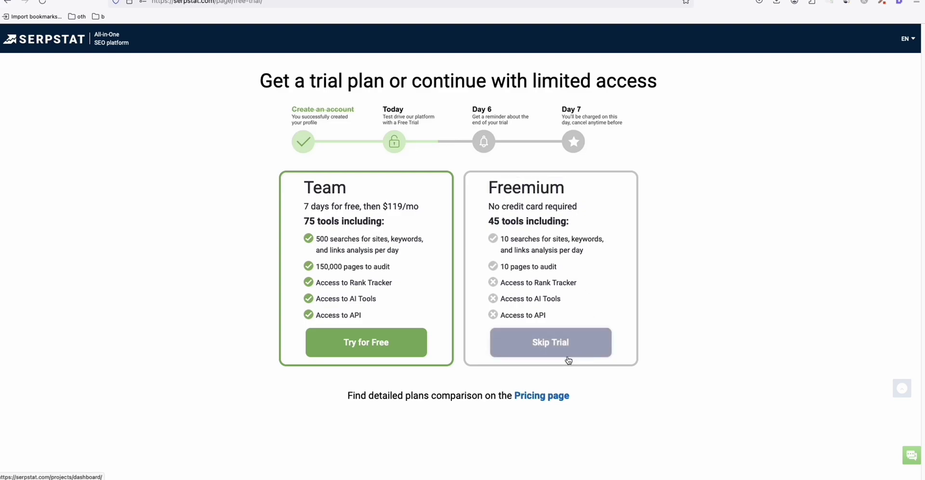
click(551, 349)
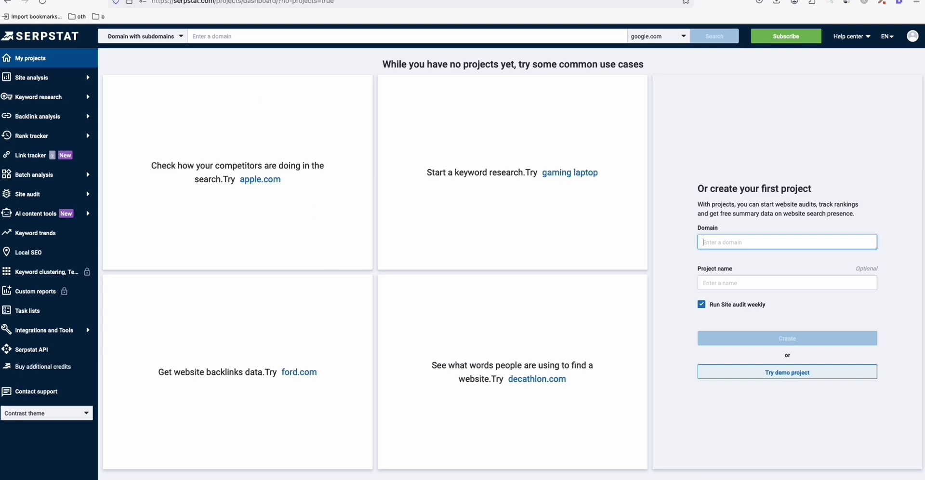
Bring up the JustExpired window and look over its processed-domain count and the listed expired domains with their metrics
key(super+grave)
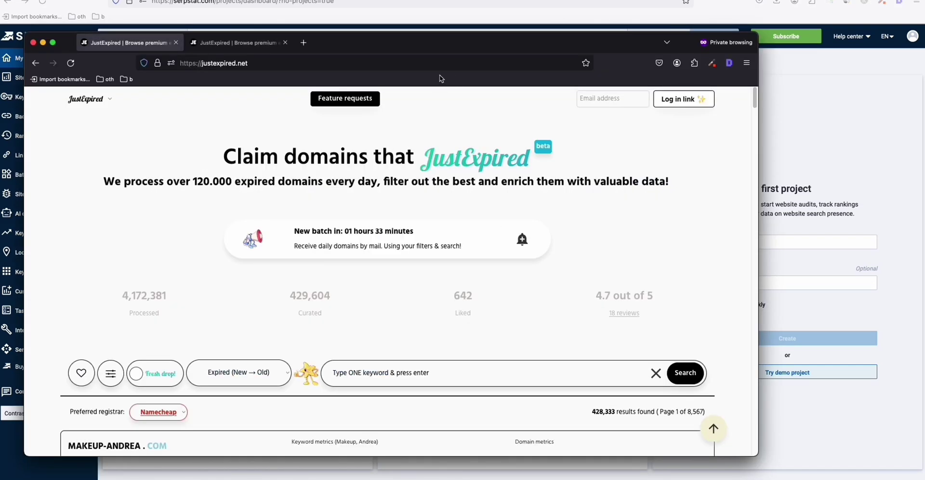
drag(368, 48, 386, 41)
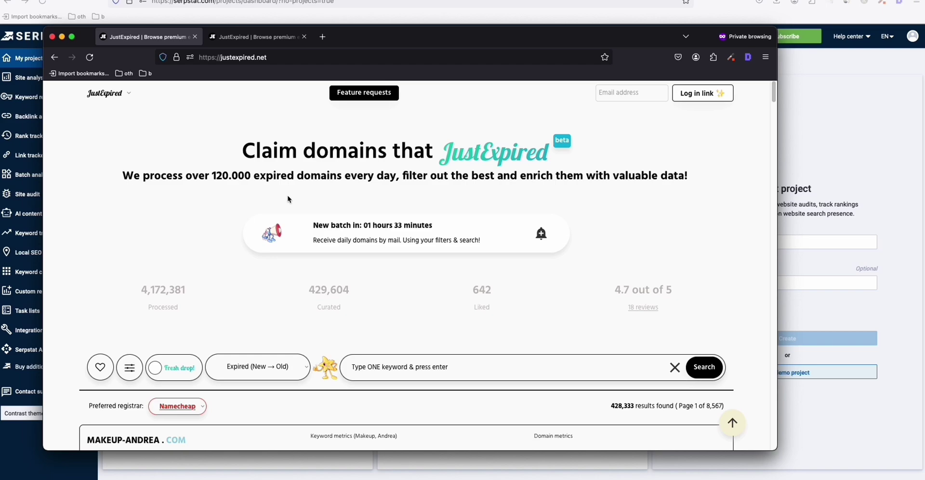
scroll(288, 199, down, 1)
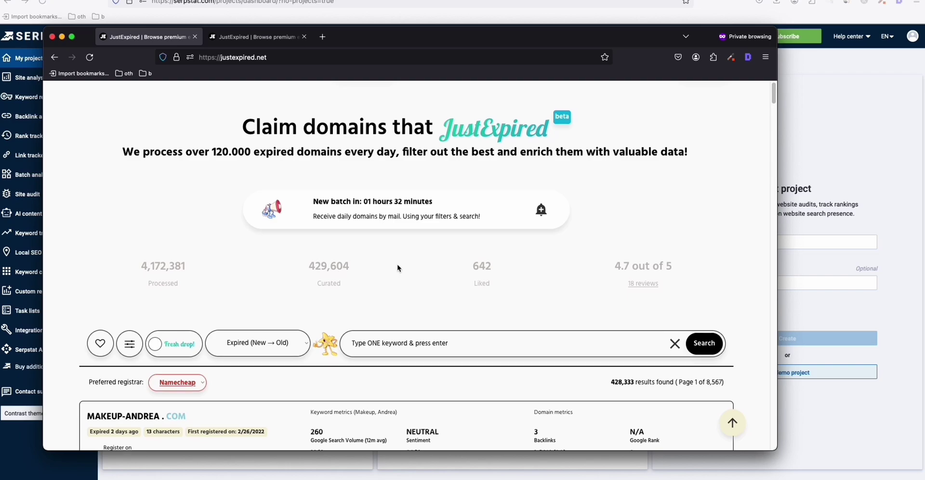
scroll(397, 266, down, 10)
scroll(399, 274, up, 10)
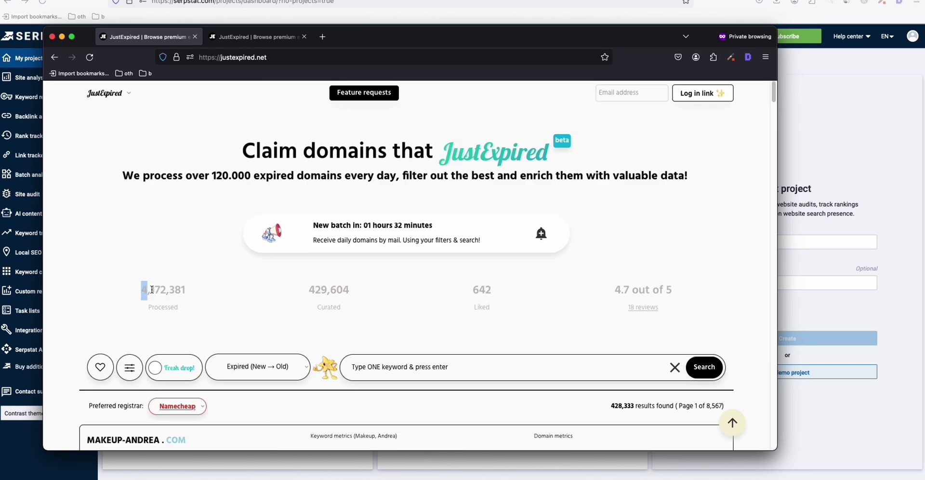
drag(142, 290, 194, 289)
click(194, 314)
scroll(194, 314, down, 10)
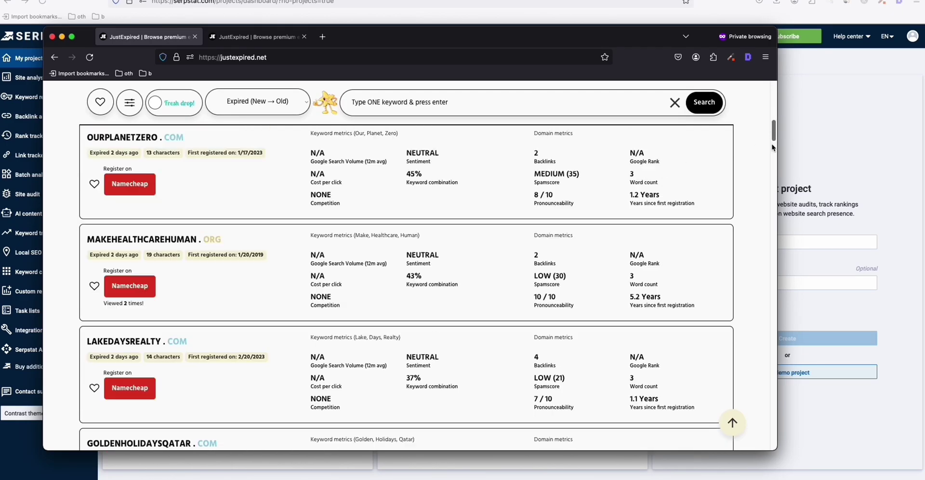
drag(773, 147, 726, 107)
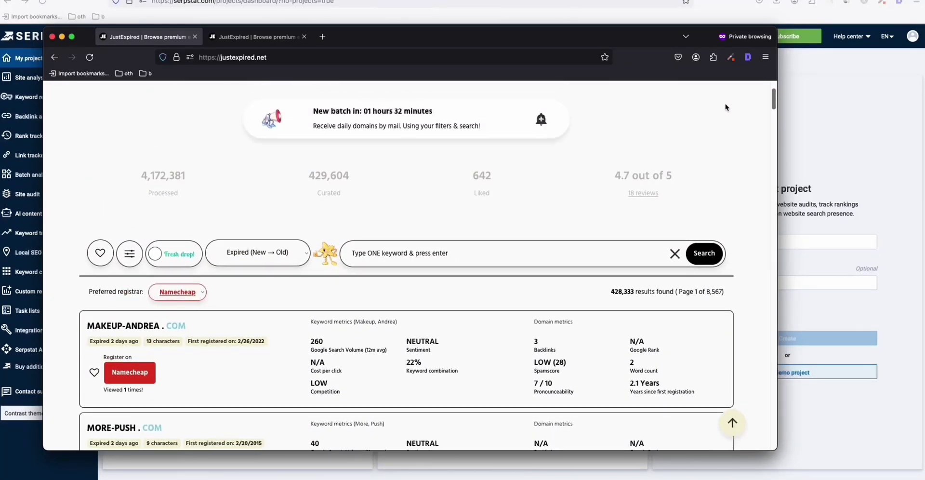
Review the available TLD, theme and word count filters, and close them without applying any
click(129, 253)
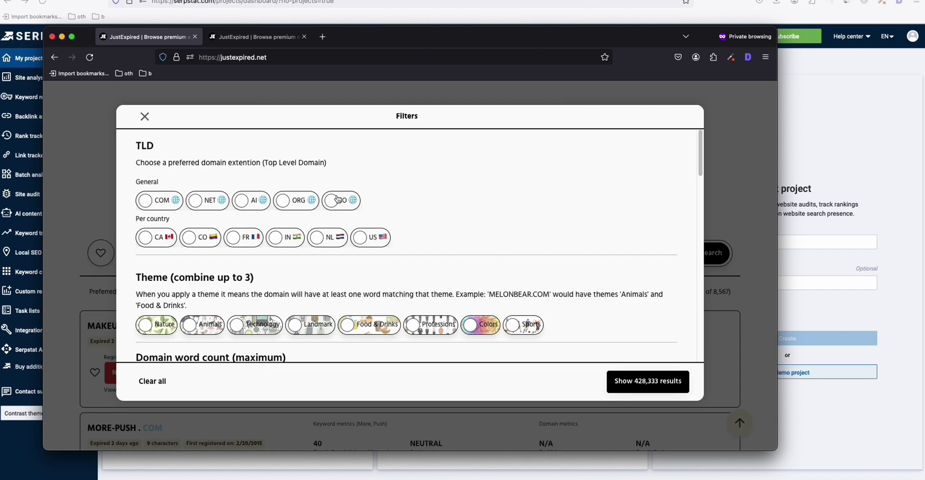
scroll(181, 219, down, 2)
scroll(180, 219, down, 1)
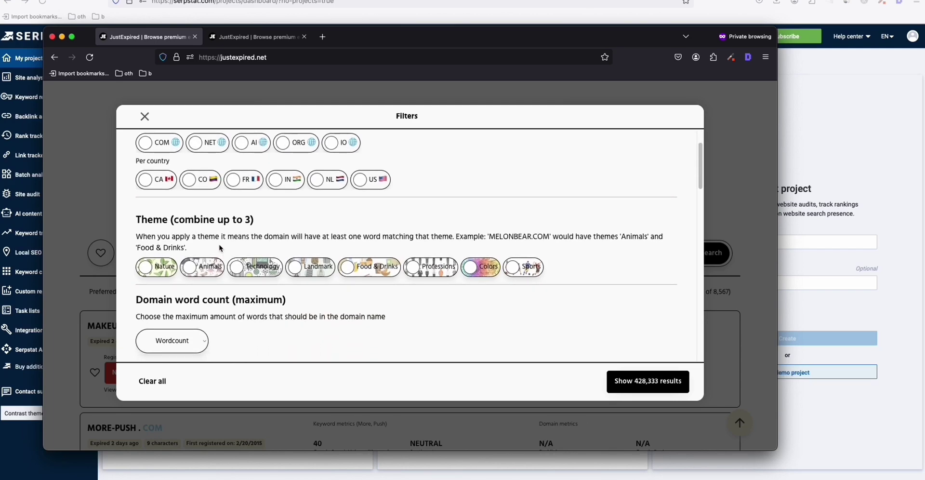
click(142, 115)
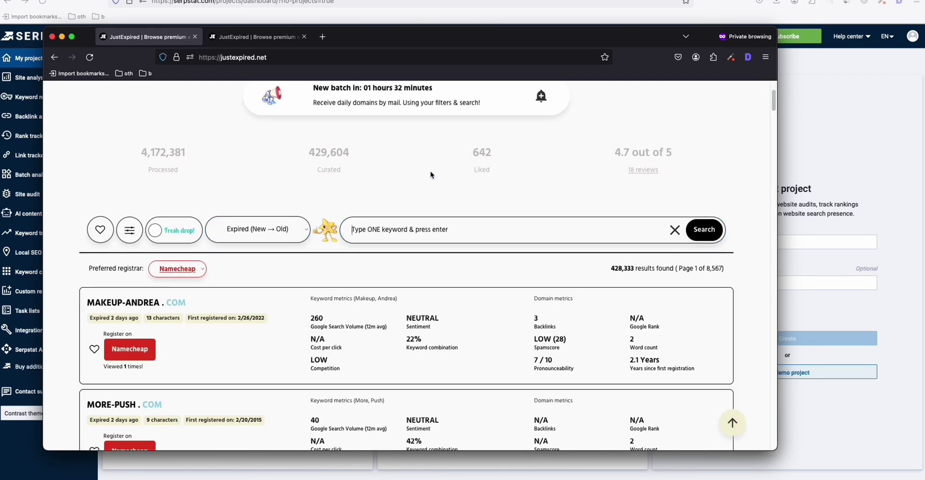
Search the expired domains for the keyword "manifestation" and enlarge the page to 120%
text(manifestation)
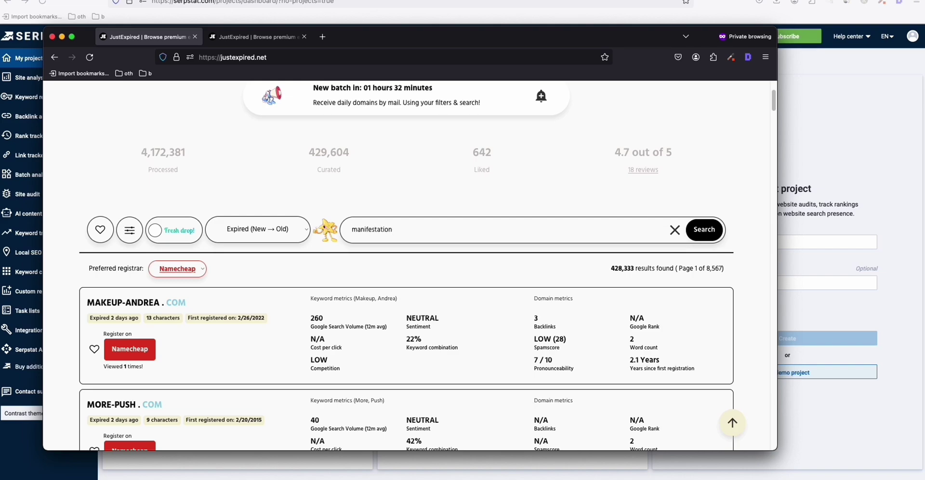
key(Return)
scroll(437, 233, down, 2)
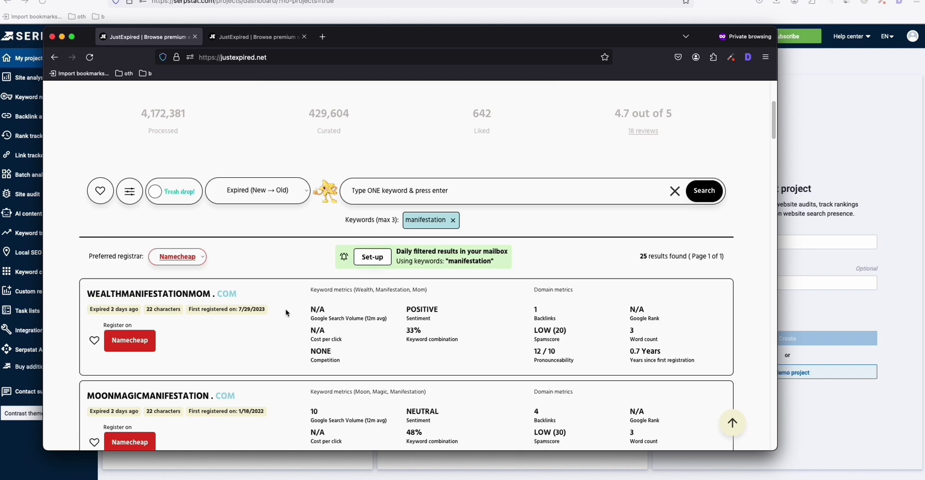
scroll(381, 332, down, 2)
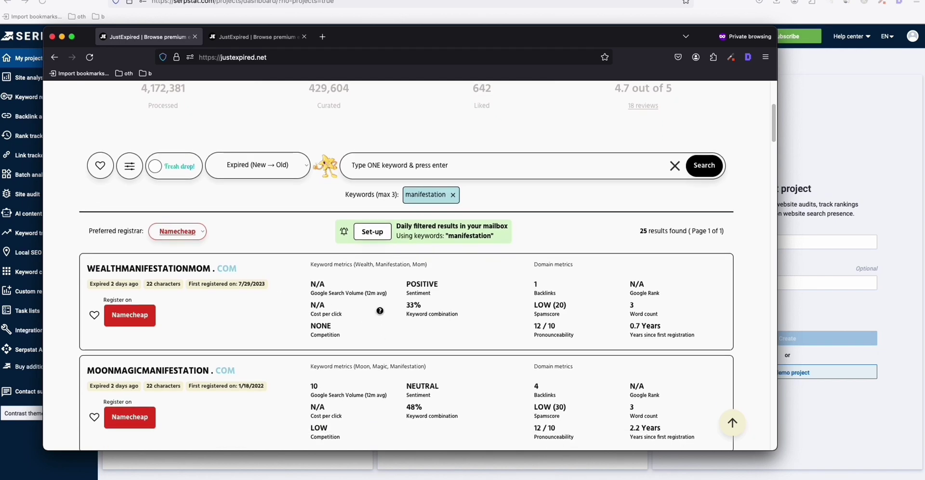
scroll(380, 316, down, 1)
key(super+plus)
key(super+plus)
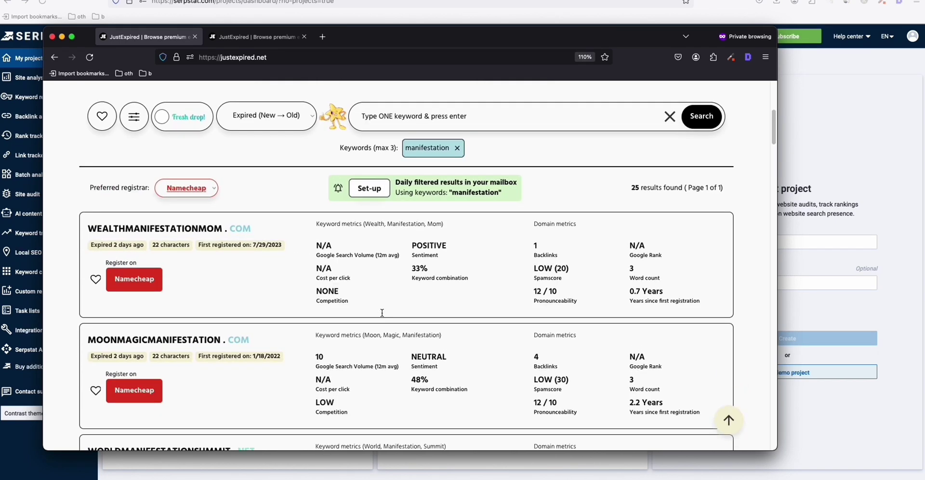
Compare the backlinks, spamscore and Google search volume of the listed manifestation domains
scroll(411, 366, down, 1)
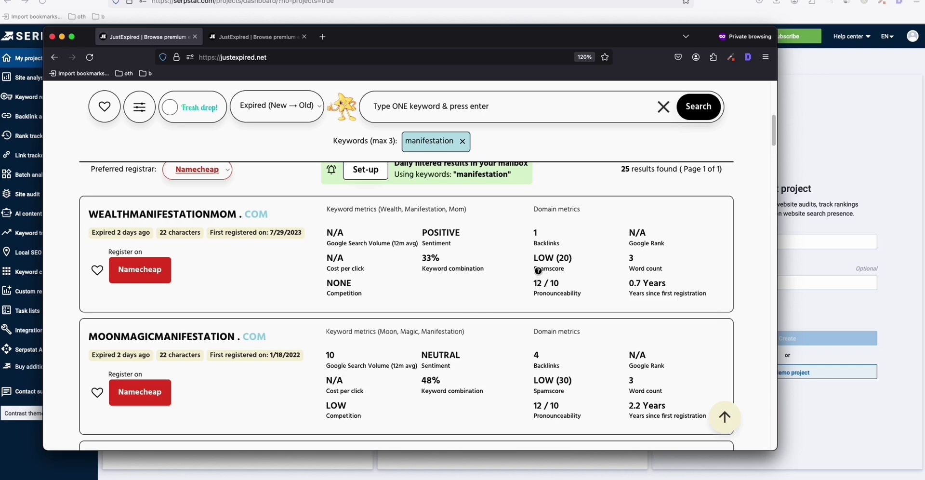
mouse_move(571, 261)
scroll(550, 264, down, 1)
scroll(550, 264, down, 1)
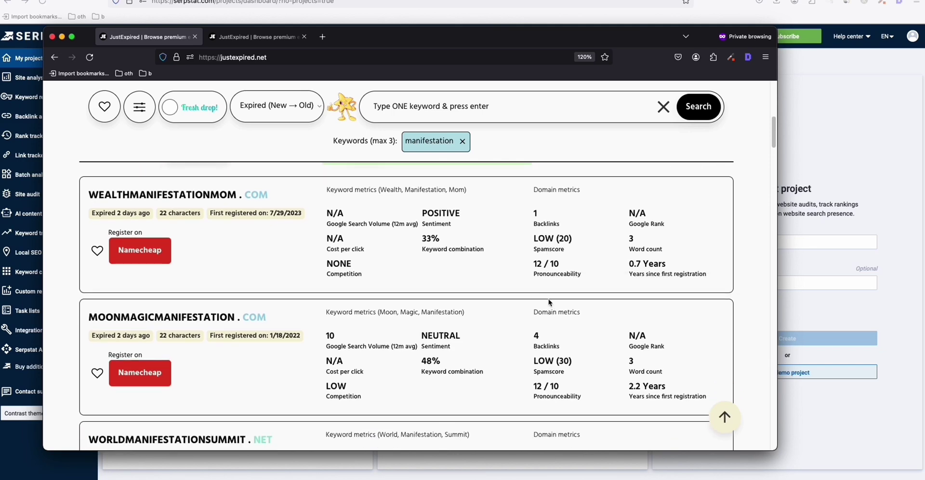
scroll(552, 301, down, 3)
scroll(551, 302, down, 8)
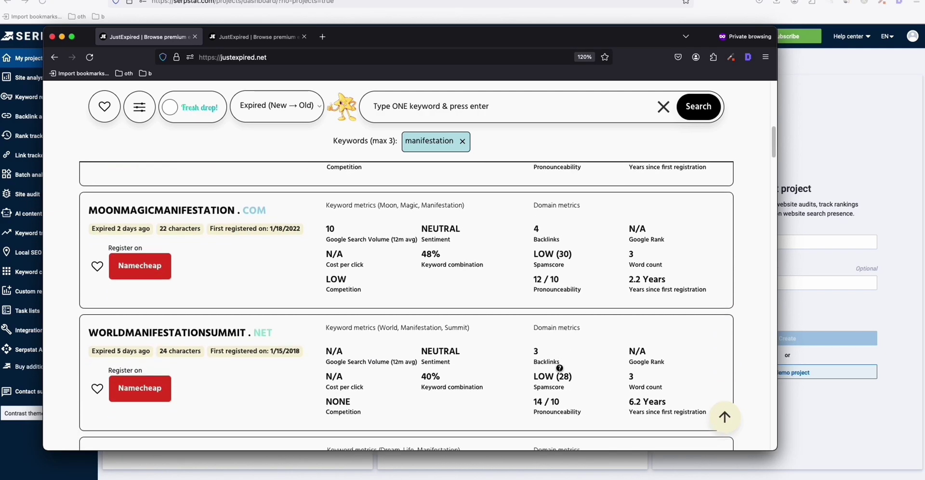
mouse_move(568, 382)
scroll(570, 304, up, 7)
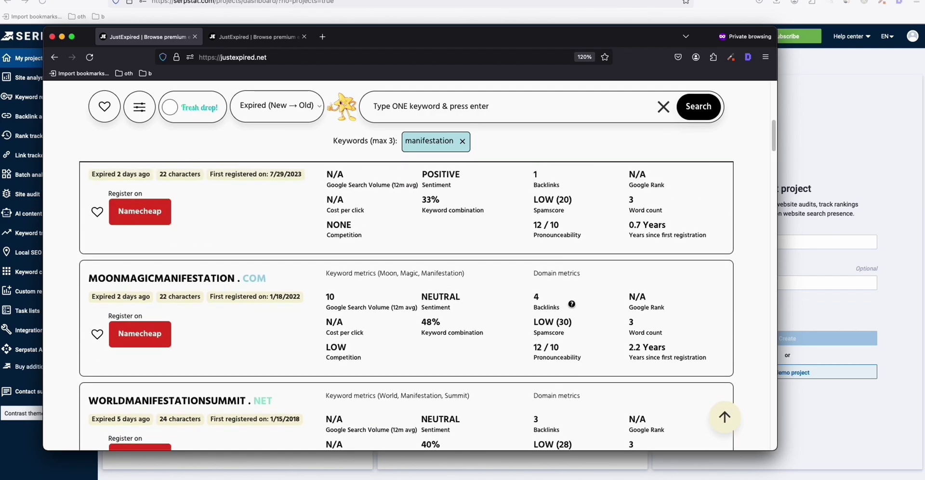
scroll(564, 220, down, 8)
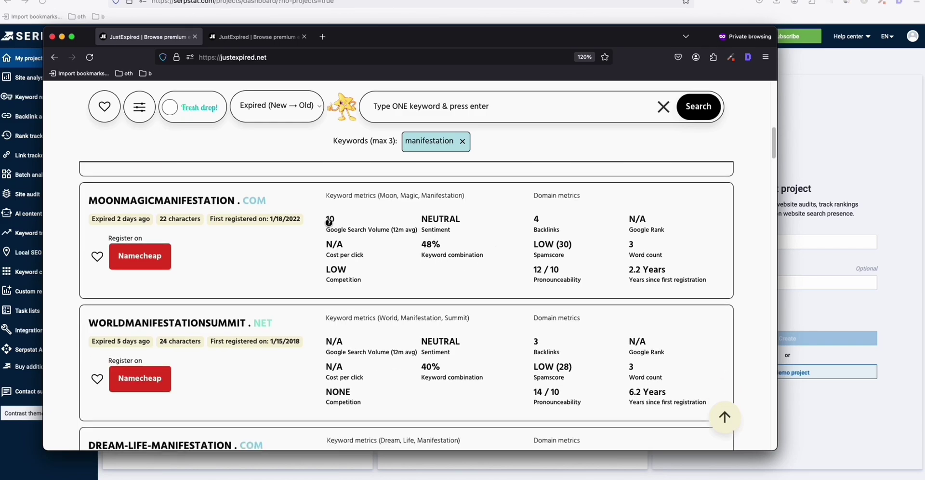
scroll(324, 236, down, 10)
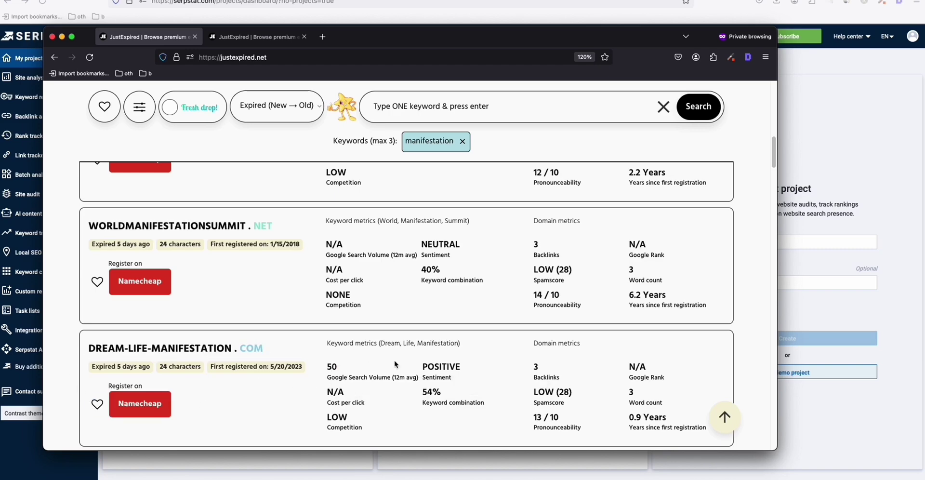
scroll(395, 365, down, 5)
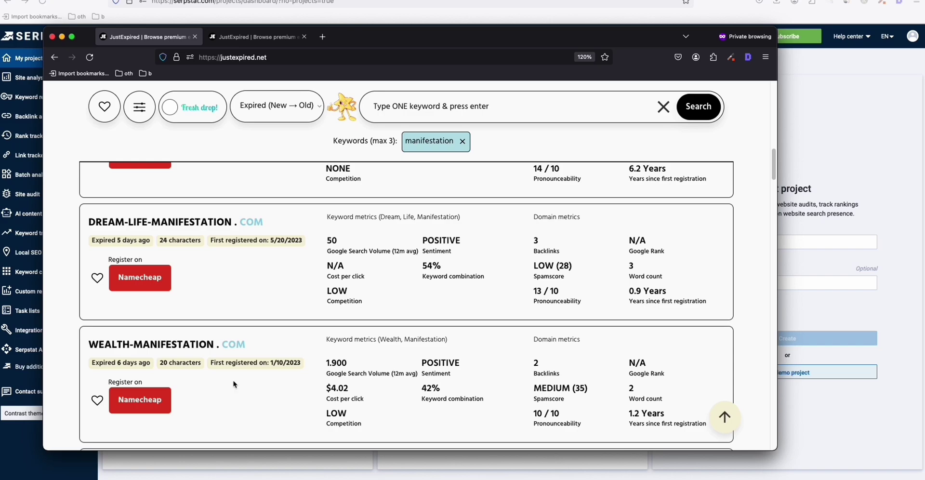
Open the Namecheap registration page for wealth-manifestation.com and check its yearly price
click(93, 349)
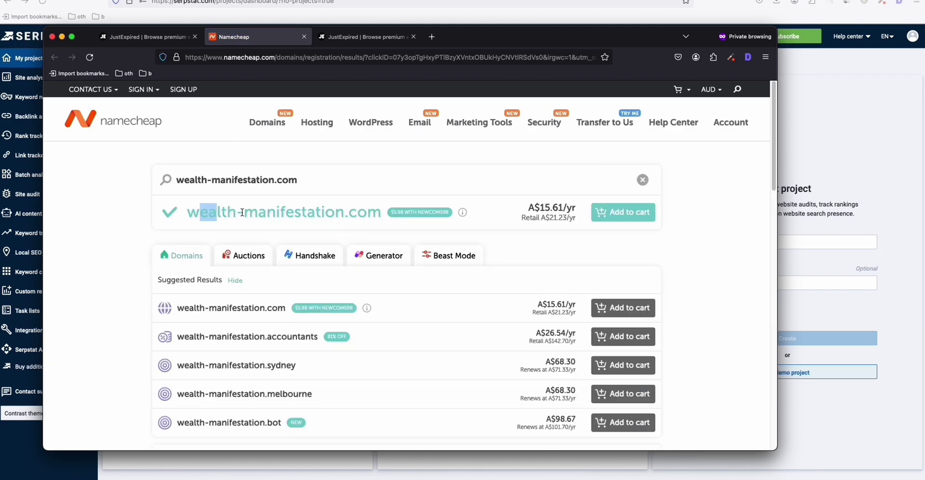
drag(563, 207, 544, 207)
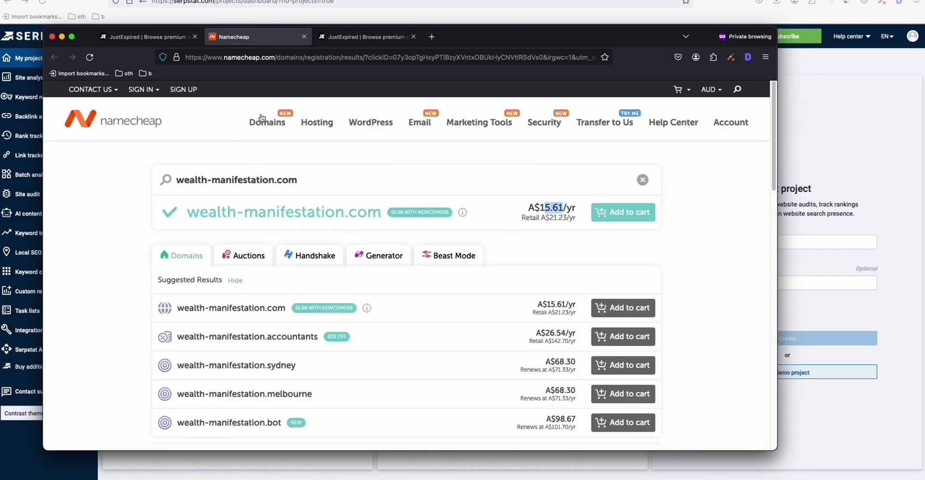
Copy the domain name wealth-manifestation.com from its Namecheap page and recheck its spamscore in the JustExpired listing
click(145, 37)
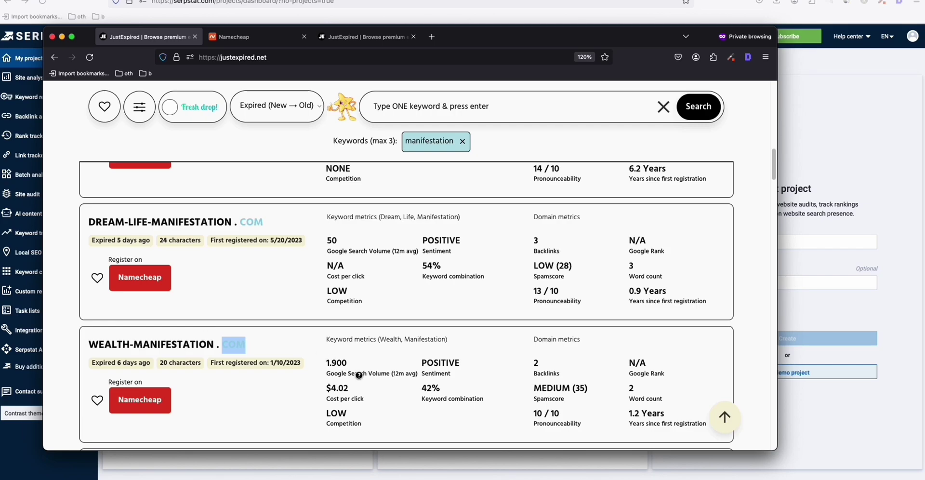
click(250, 36)
triple_click(219, 182)
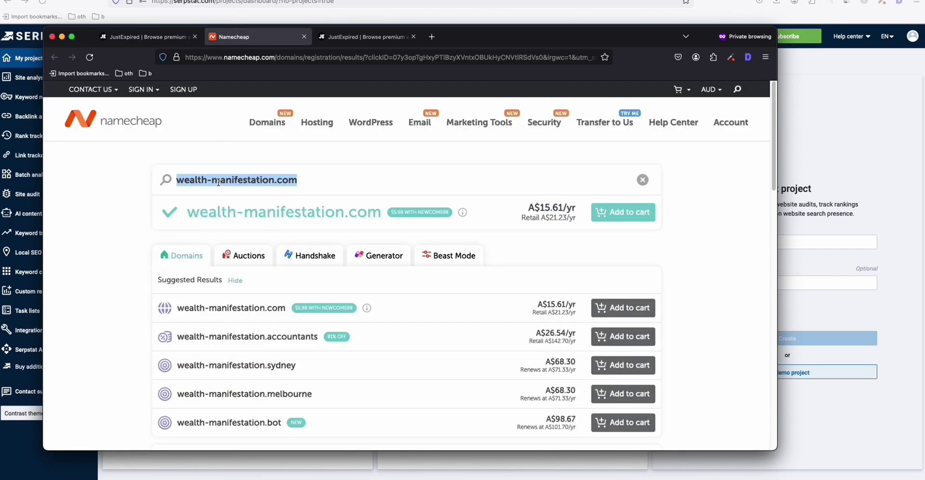
right_click(217, 178)
click(256, 289)
click(161, 42)
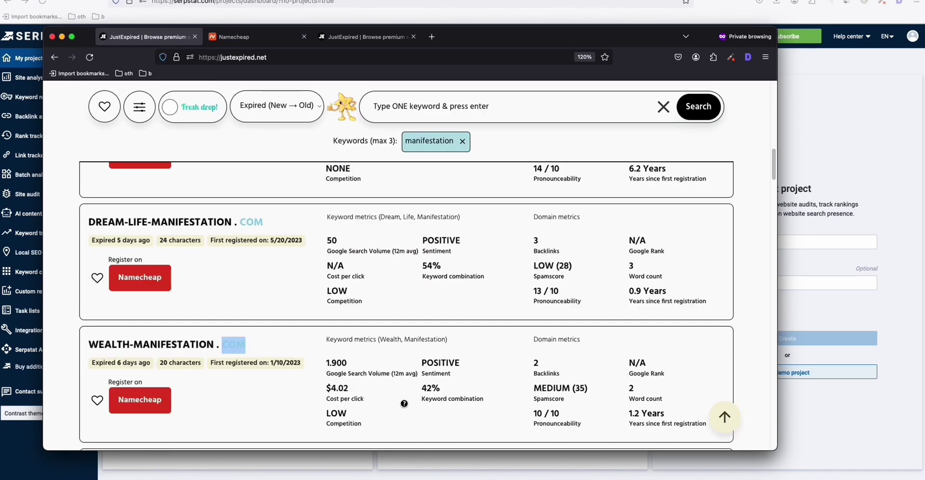
mouse_move(580, 392)
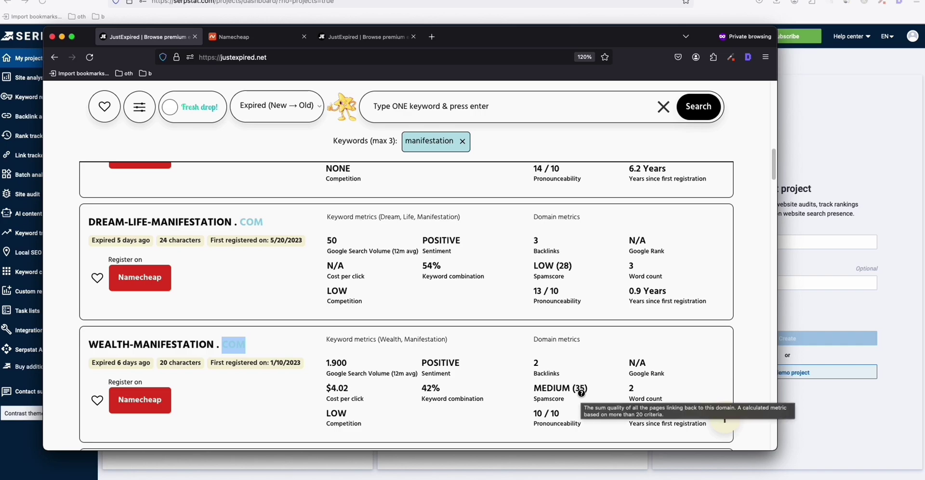
Switch to Serpstat, run a google.com domain analysis of wealth-manifestation.com and review its overview data
click(857, 145)
click(207, 35)
key(super+v)
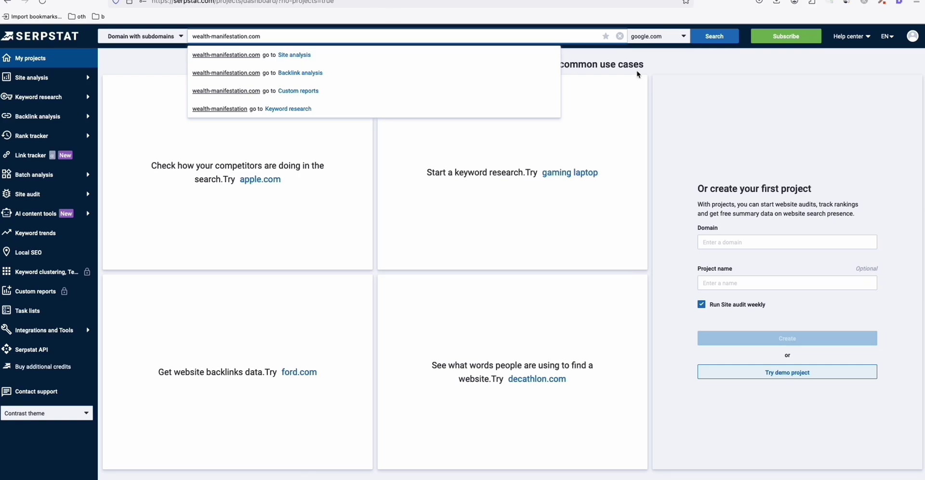
click(715, 36)
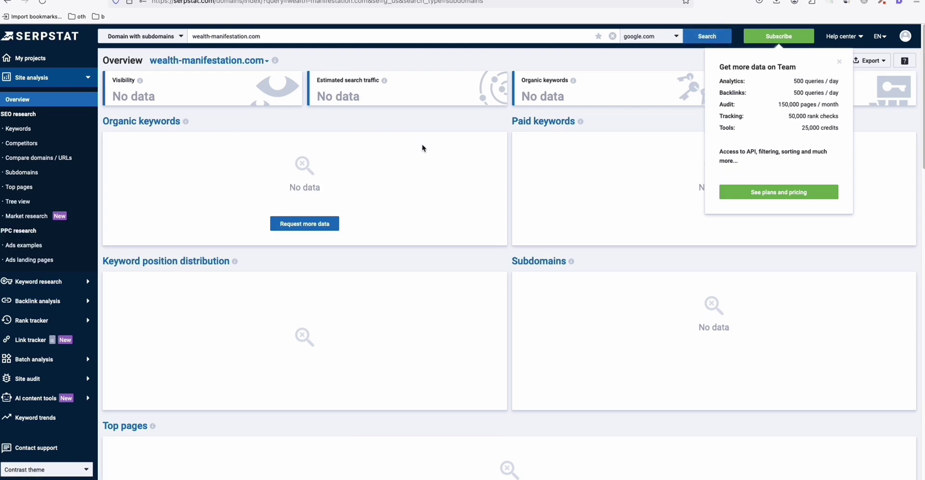
click(841, 64)
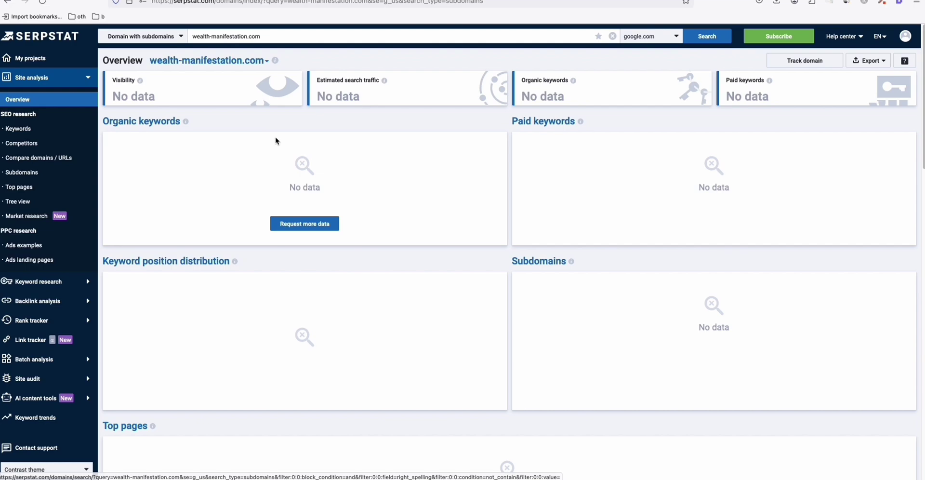
scroll(382, 236, down, 7)
scroll(388, 243, up, 7)
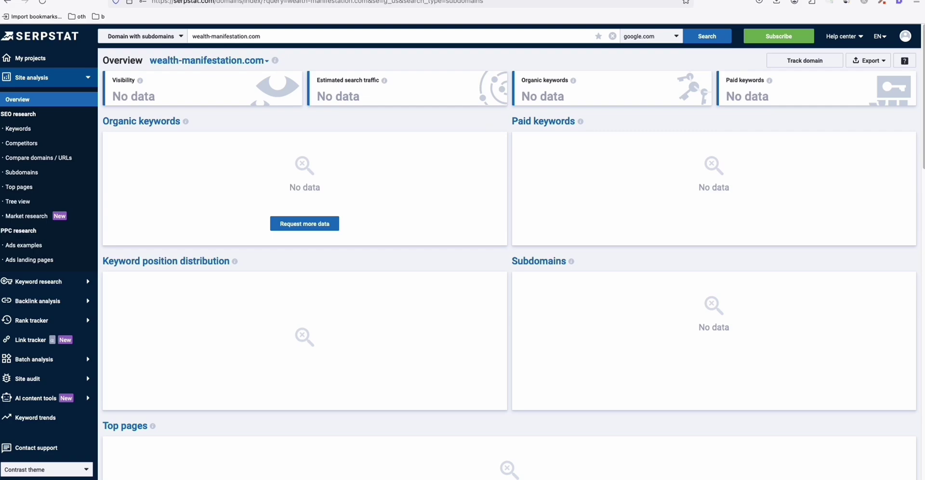
Return to JustExpired, clear the manifestation keyword and search the expired domains for "immune"
key(super+Tab)
scroll(547, 271, down, 3)
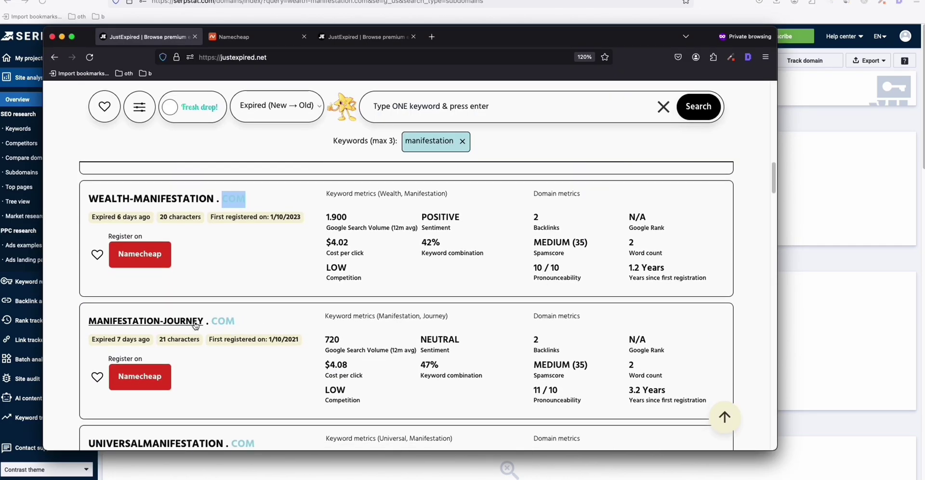
scroll(195, 325, down, 5)
scroll(522, 347, up, 20)
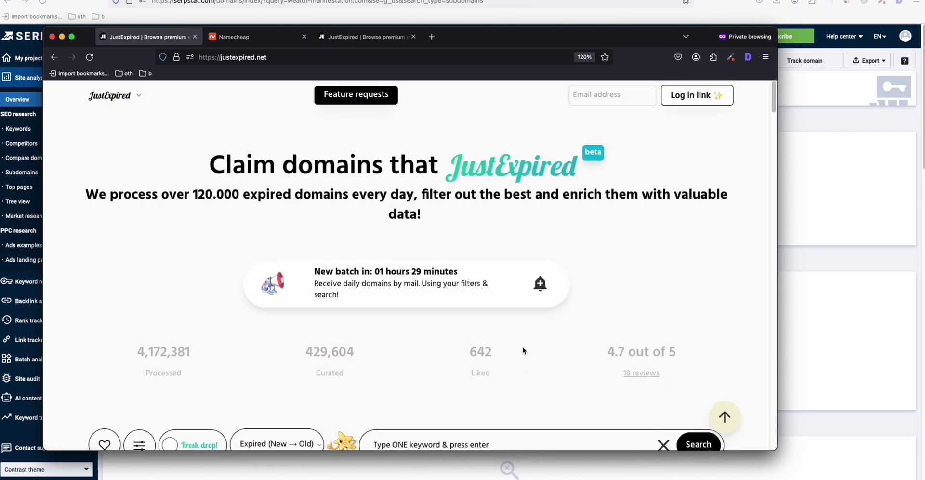
scroll(659, 246, down, 8)
click(663, 234)
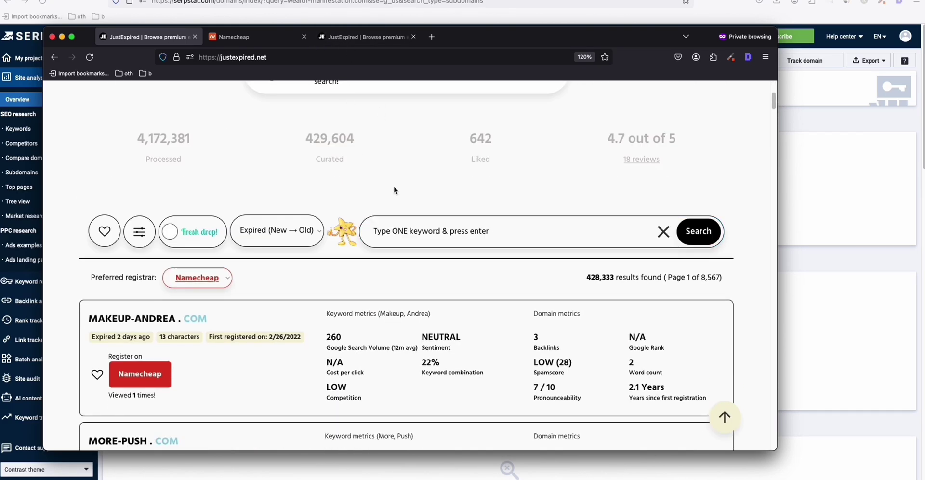
text(immune)
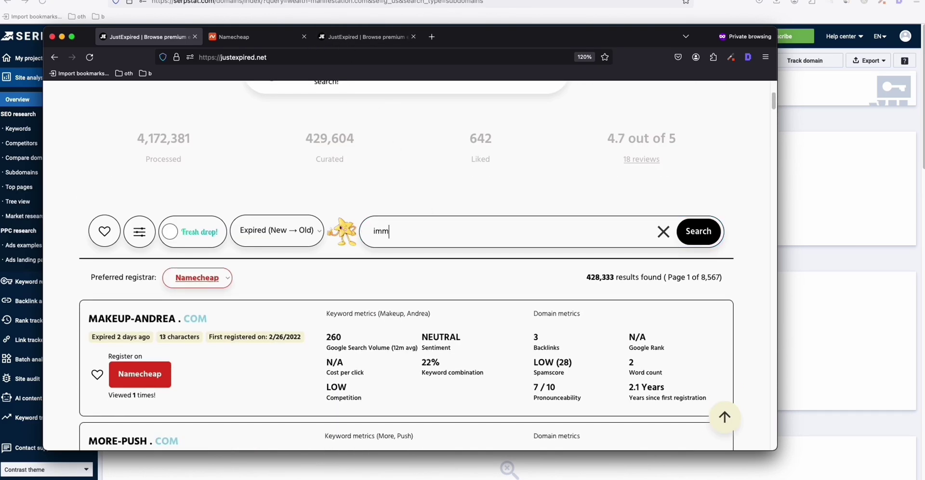
key(Return)
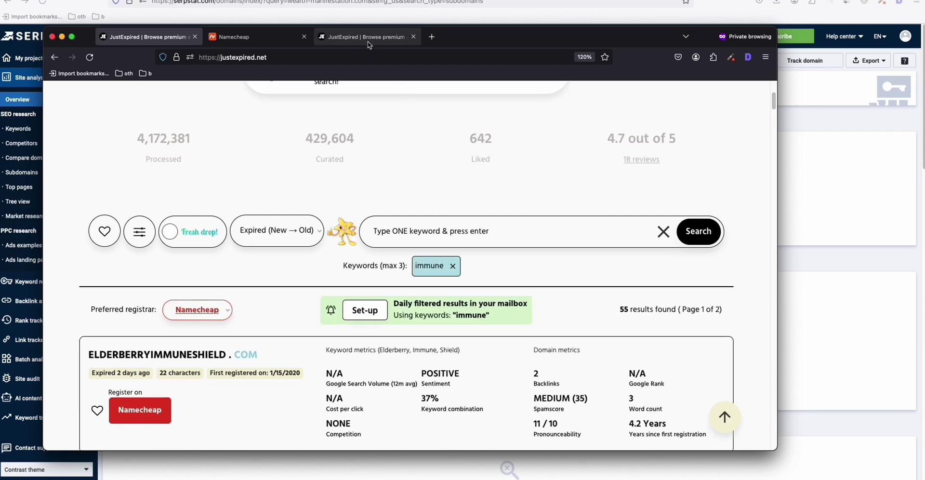
Compare the search volume, backlinks, spamscore and age of the listed immune domains, as far as isimmune.com
scroll(445, 159, down, 10)
scroll(446, 211, down, 15)
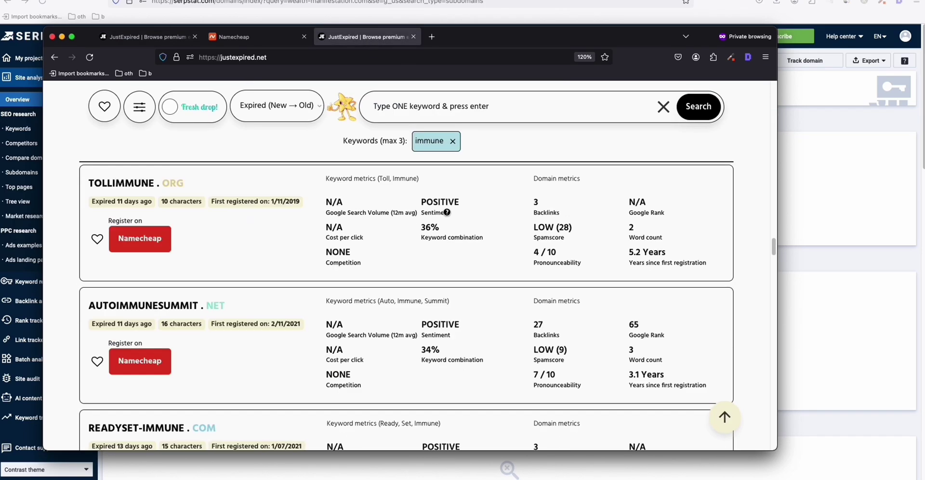
scroll(447, 218, up, 5)
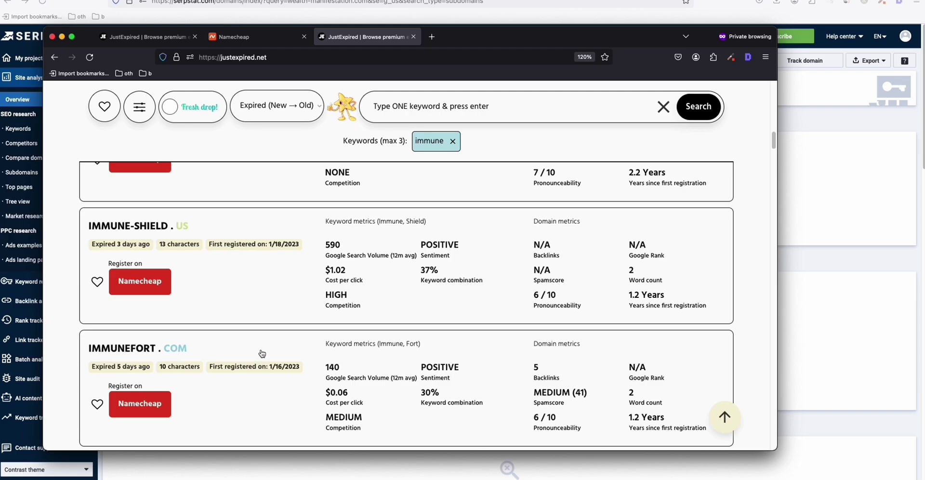
scroll(337, 313, up, 10)
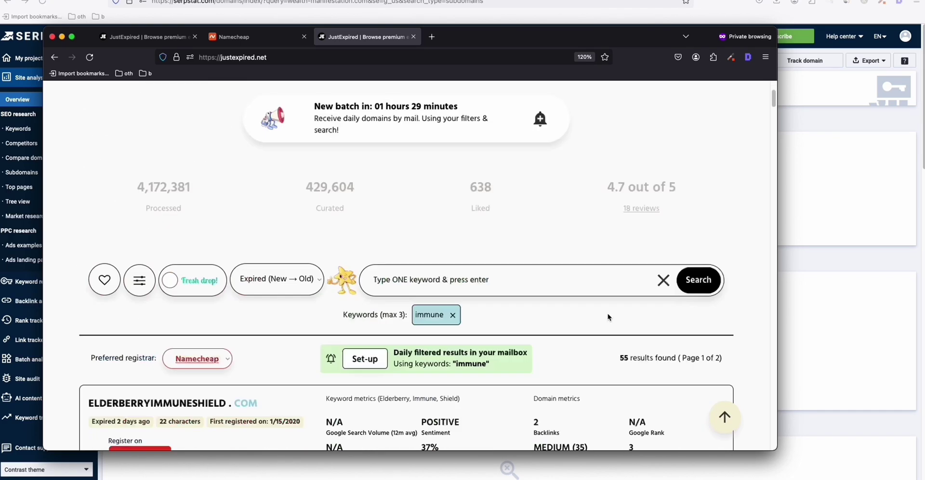
scroll(608, 314, down, 5)
scroll(607, 314, up, 4)
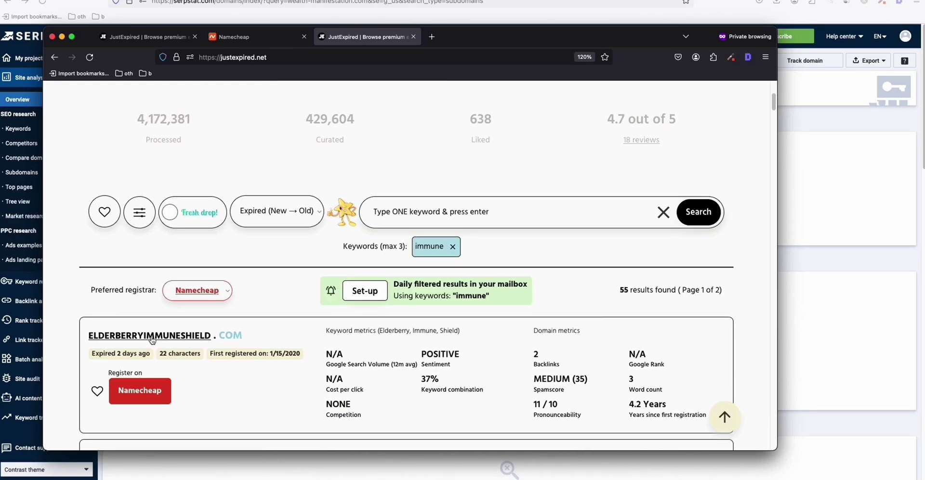
scroll(499, 285, down, 6)
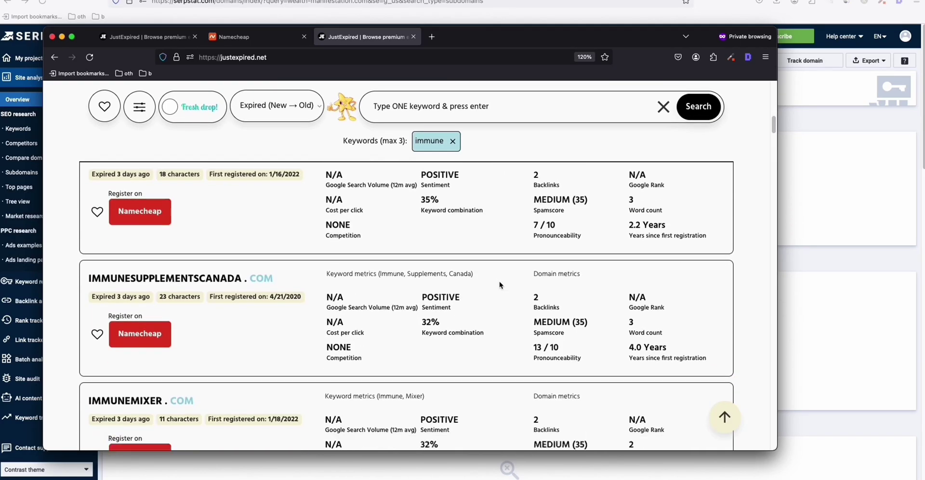
scroll(501, 287, down, 5)
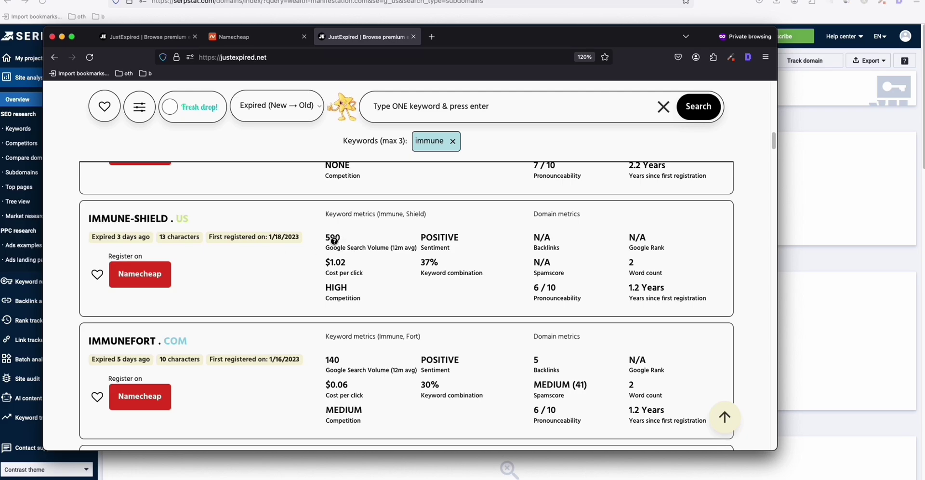
scroll(334, 241, down, 6)
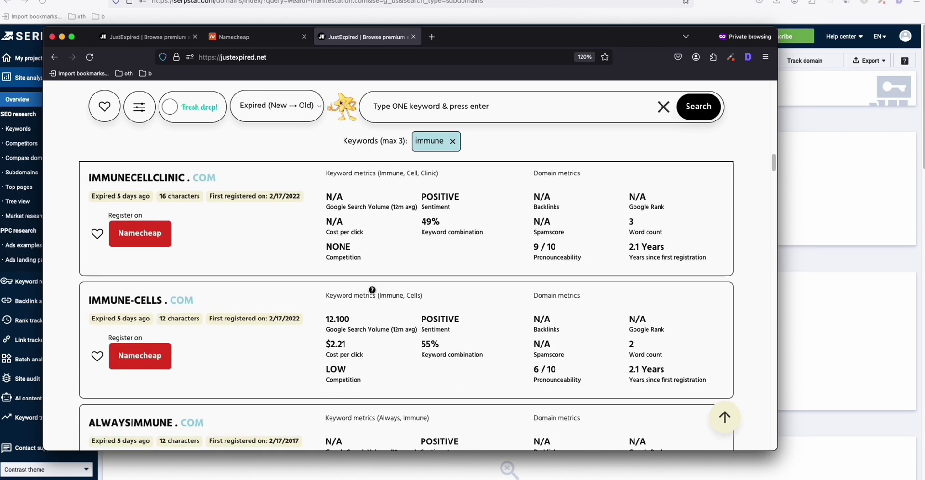
scroll(373, 291, down, 2)
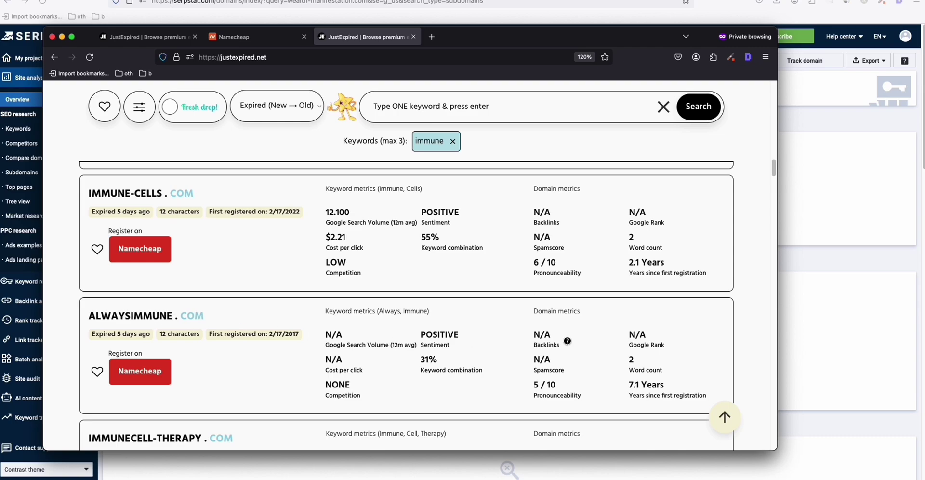
scroll(567, 342, down, 1)
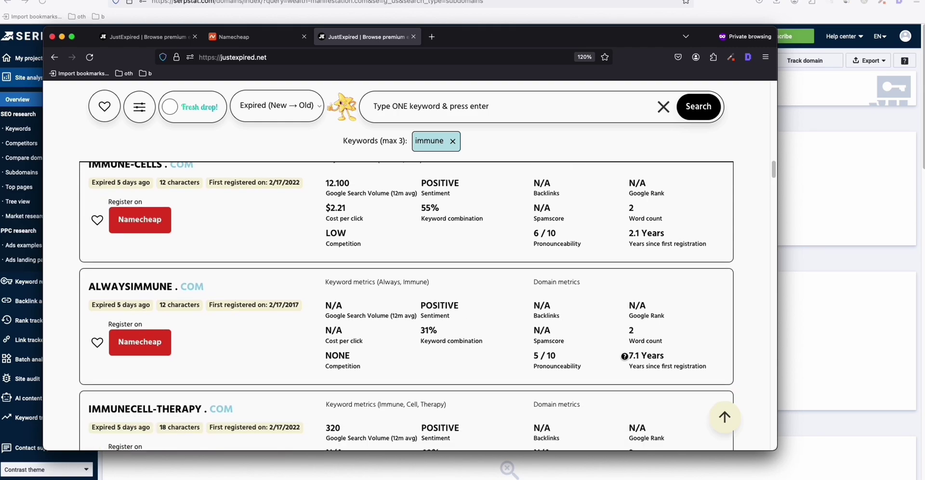
scroll(639, 313, down, 4)
scroll(633, 324, down, 10)
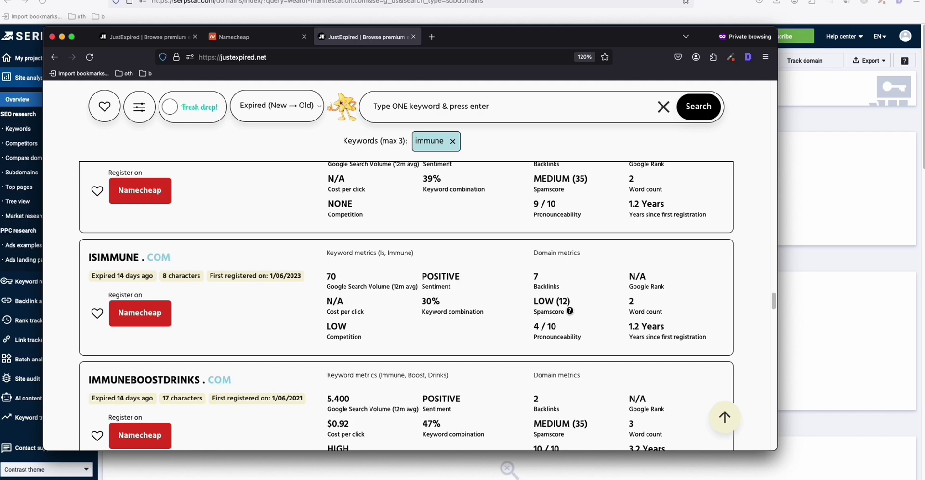
Open the Namecheap registration page for isimmune.com and set the price currency to U.S. Dollar
mouse_move(570, 311)
click(109, 258)
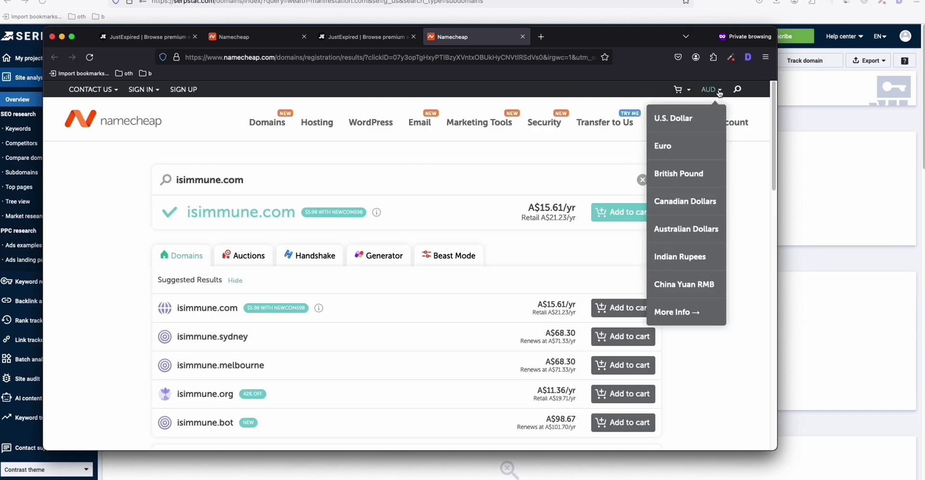
click(675, 116)
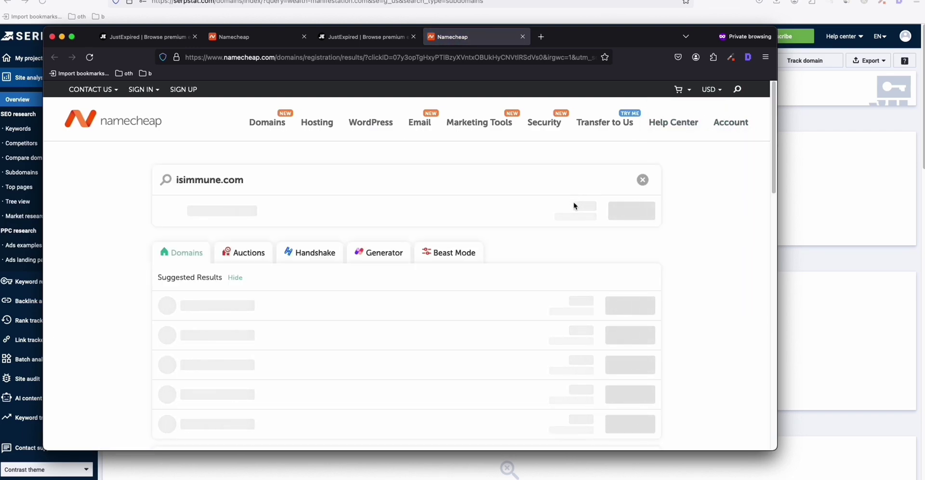
Copy the name isimmune.com, analyze that domain in Serpstat and review its overview data
click(270, 177)
key(ctrl+c)
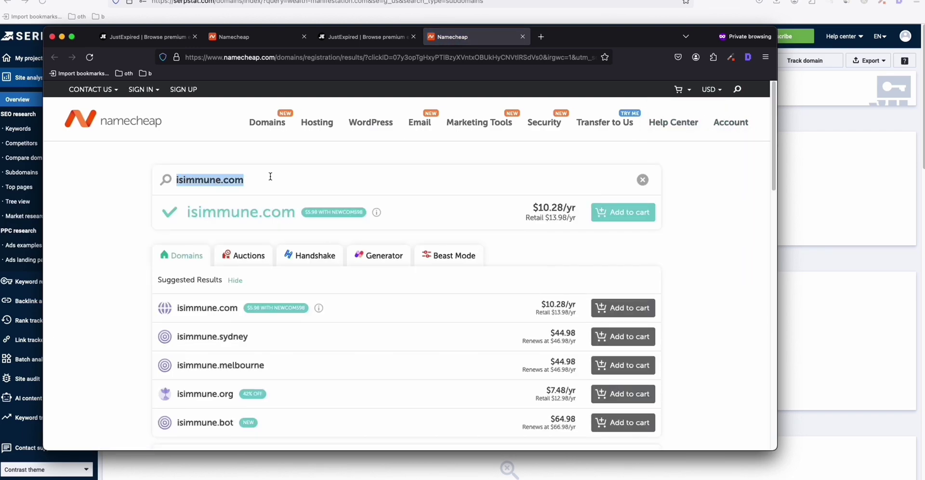
click(877, 188)
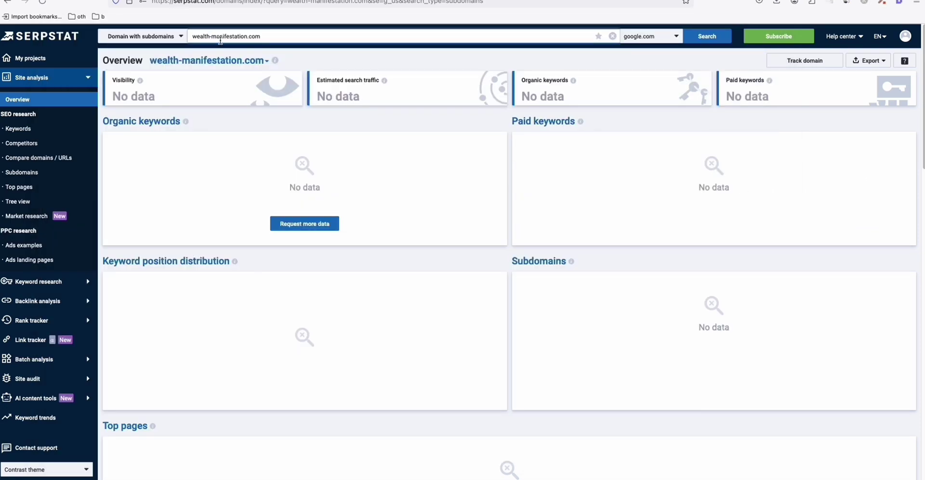
click(237, 37)
key(ctrl+v)
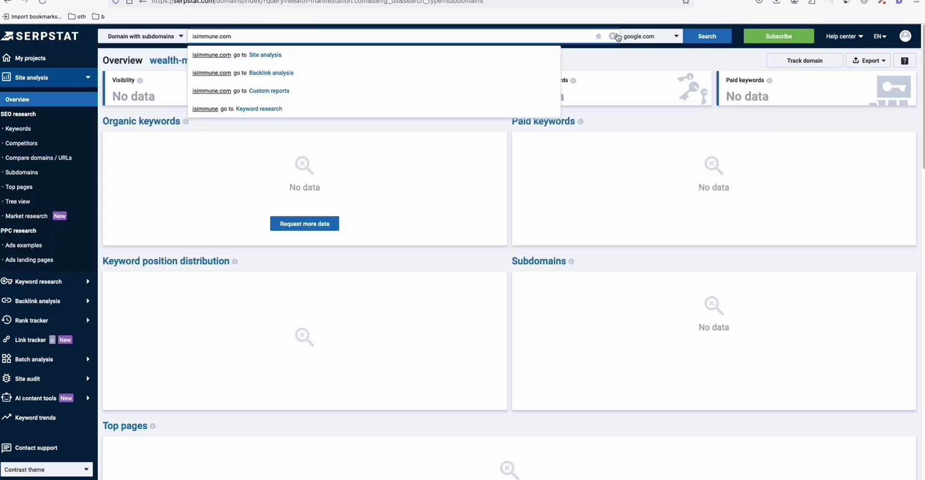
click(701, 37)
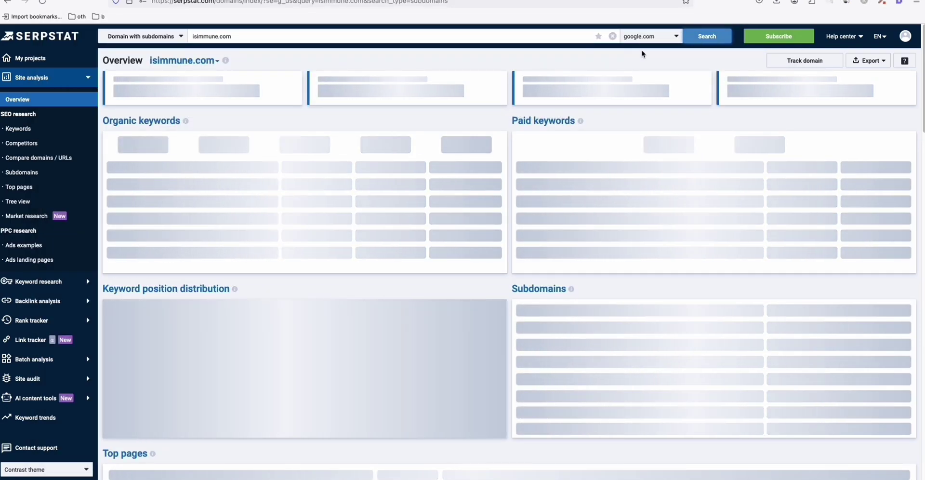
scroll(465, 157, down, 12)
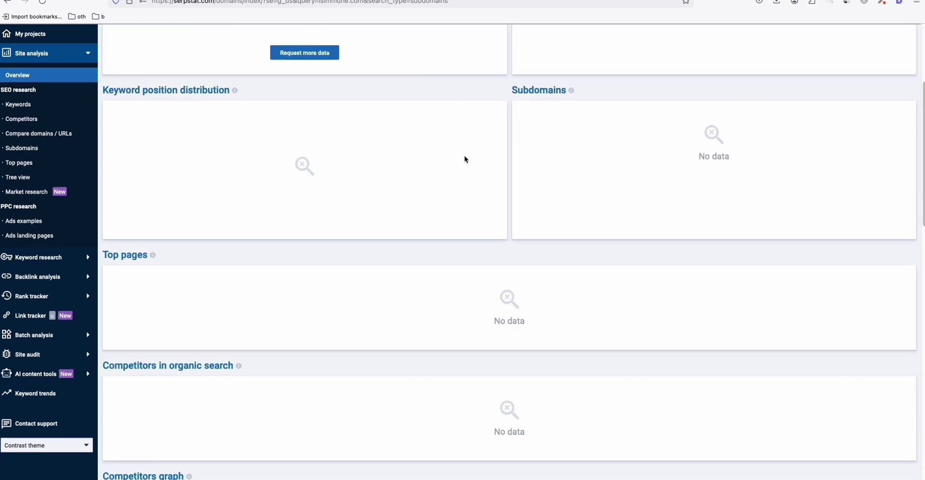
scroll(458, 205, down, 4)
scroll(338, 216, up, 16)
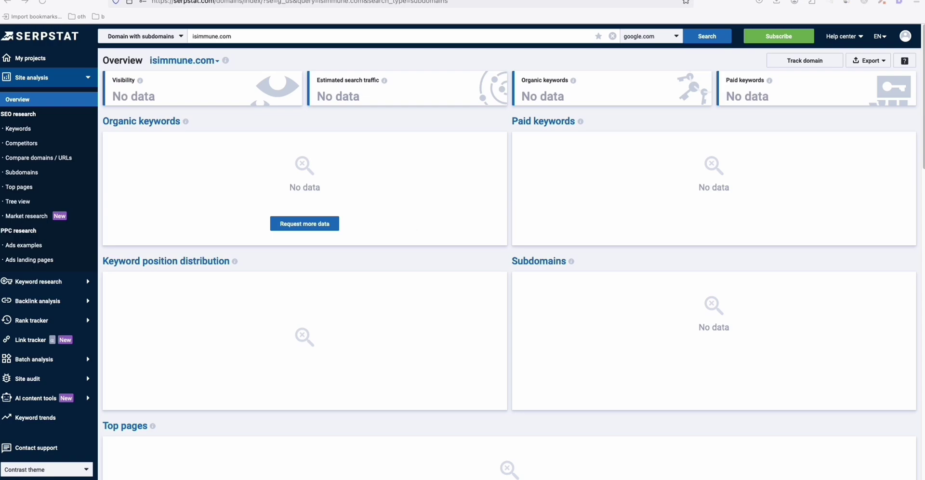
Review the isimmune.com registration prices on Namecheap and compare them with the expired domain prices listed on SpamZilla
key(super+Tab)
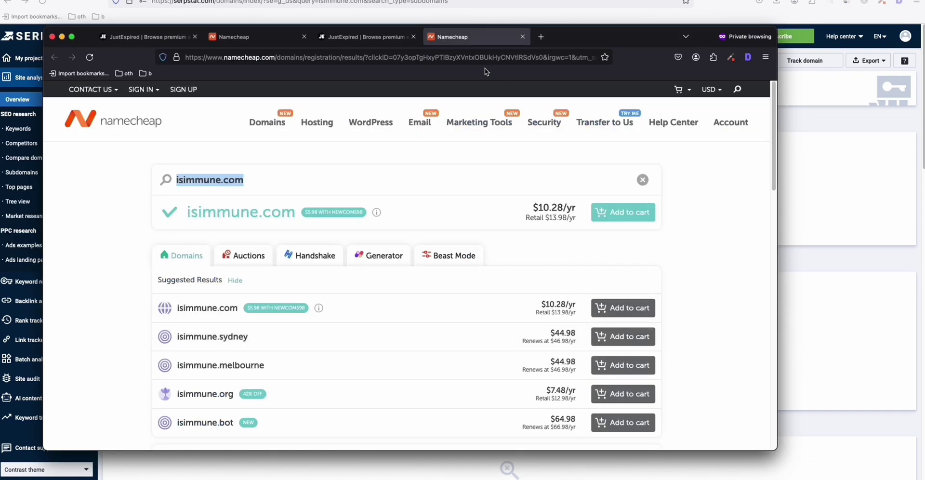
scroll(530, 144, down, 2)
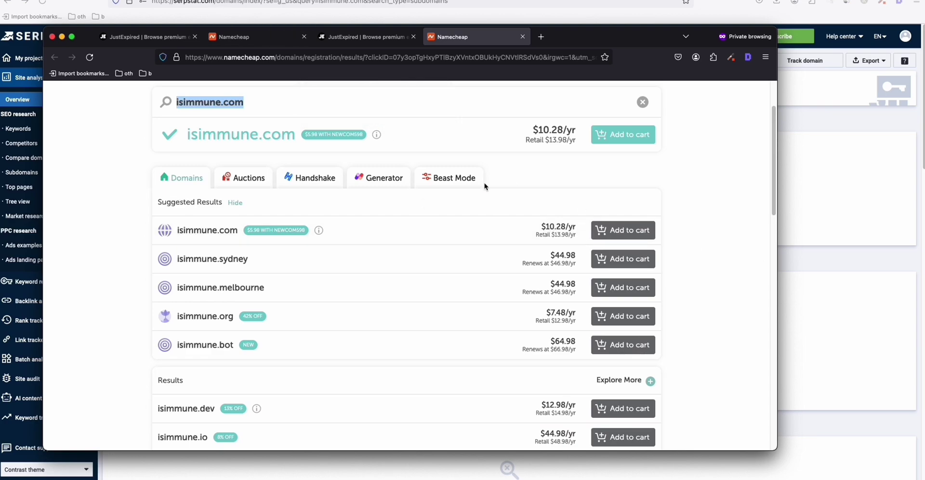
click(824, 202)
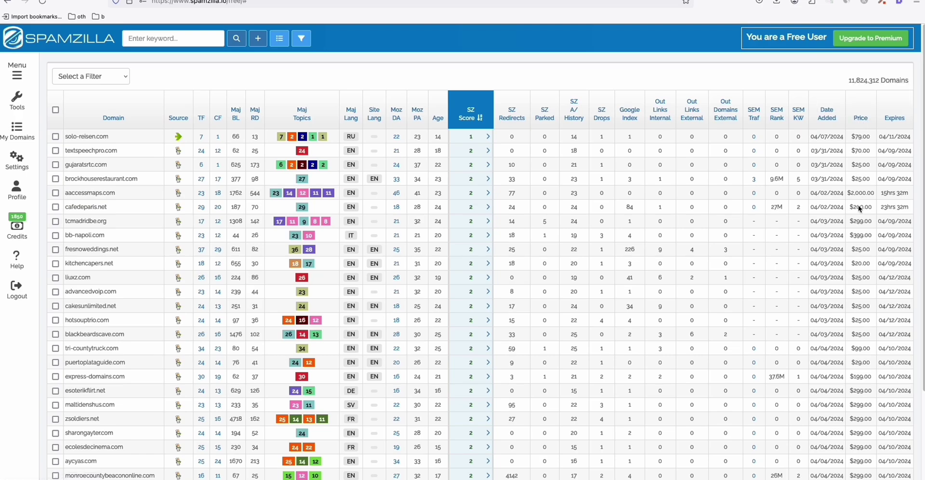
scroll(855, 219, down, 1)
scroll(856, 225, up, 1)
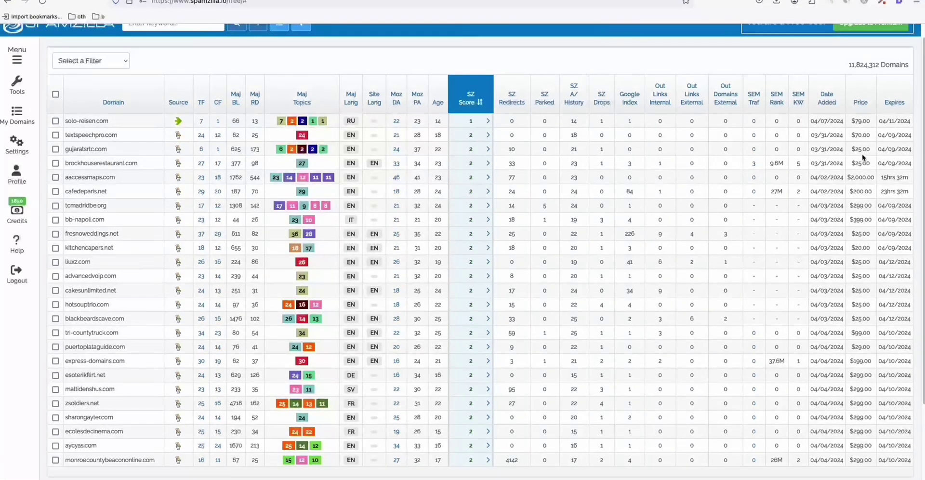
Check the price of aaccessmaps.com in the SpamZilla list and copy that domain name
drag(867, 179, 841, 177)
double_click(850, 178)
double_click(110, 176)
right_click(106, 173)
click(144, 257)
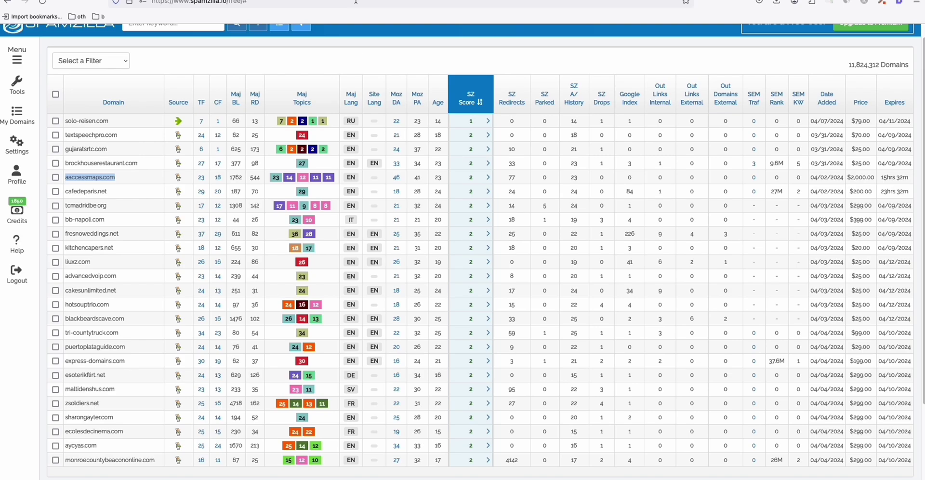
Switch to Serpstat, analyze the domain aaccessmaps.com and review its organic keywords report
key(ctrl+Tab)
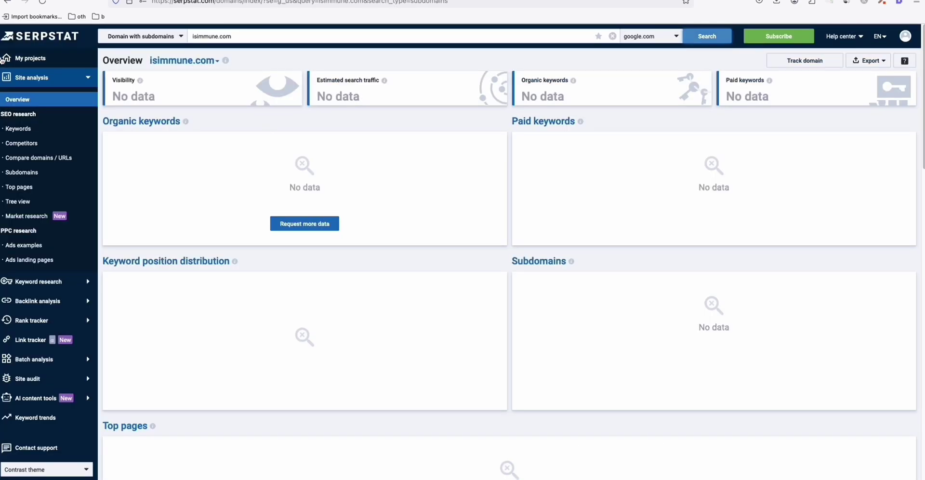
click(211, 34)
key(ctrl+a)
key(ctrl+v)
key(ctrl+a)
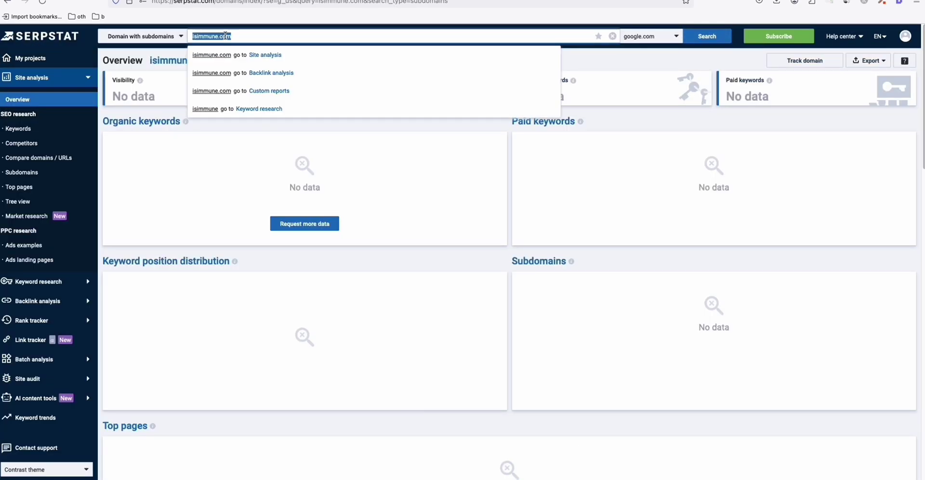
key(ctrl+v)
key(Return)
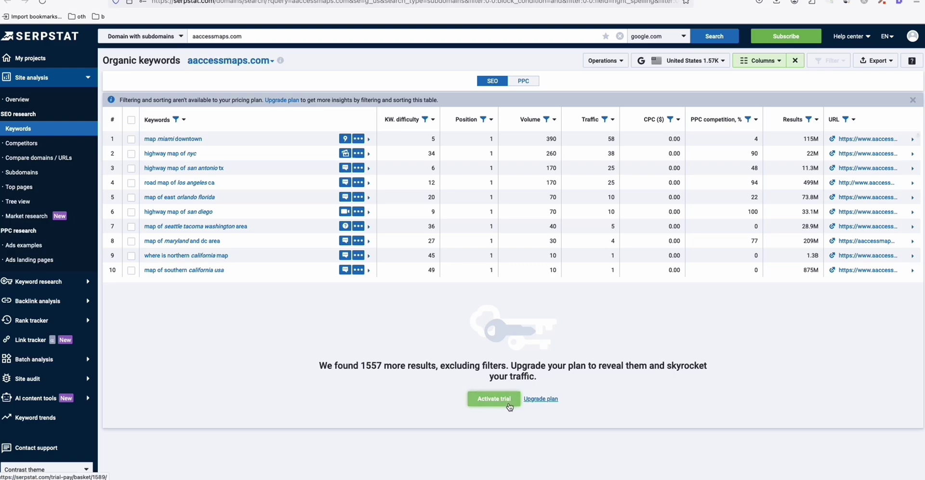
drag(363, 366, 409, 367)
triple_click(407, 368)
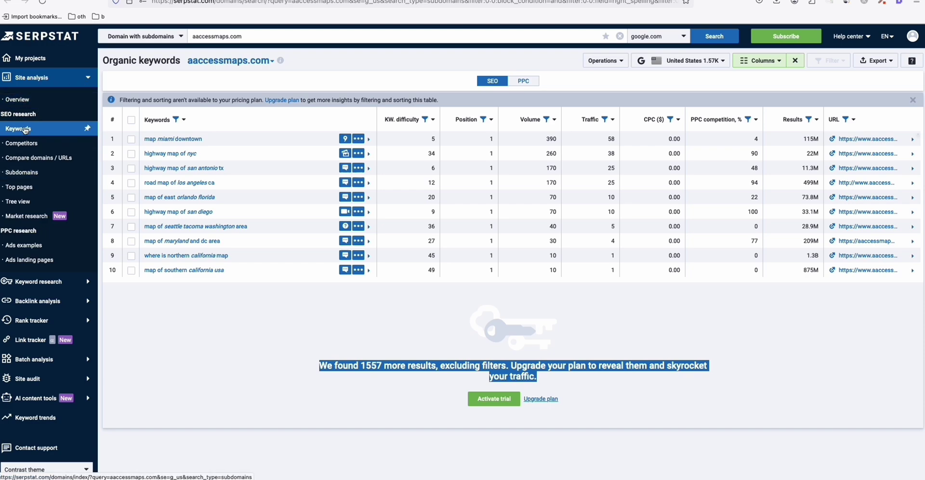
Open the backlink dashboard for aaccessmaps.com and enlarge the page to 120%
click(61, 301)
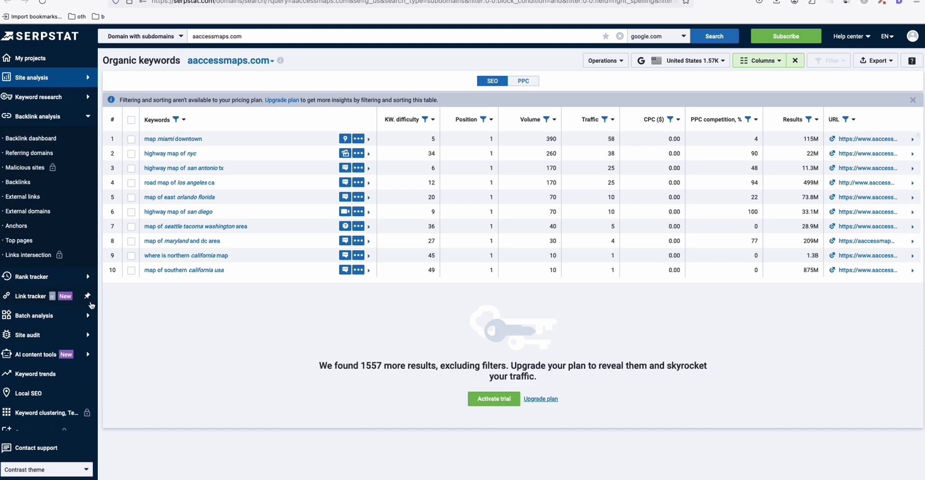
click(46, 139)
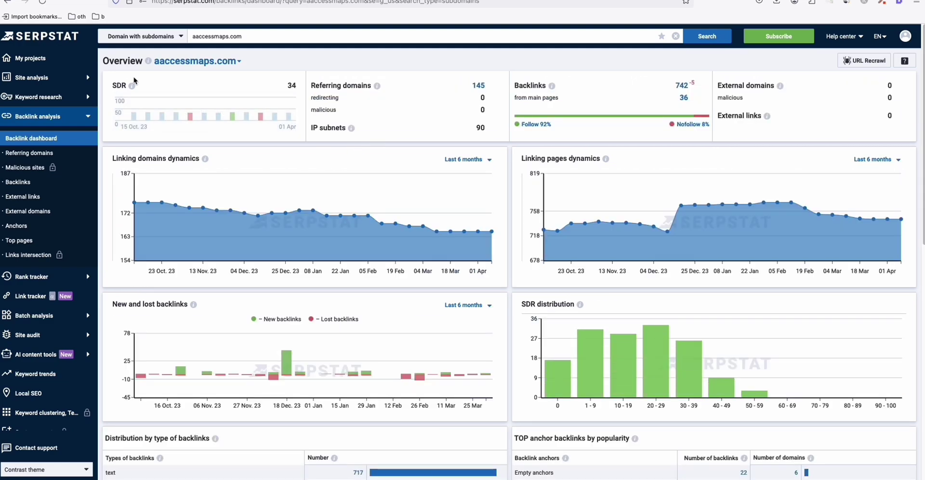
key(ctrl+plus)
key(ctrl+plus)
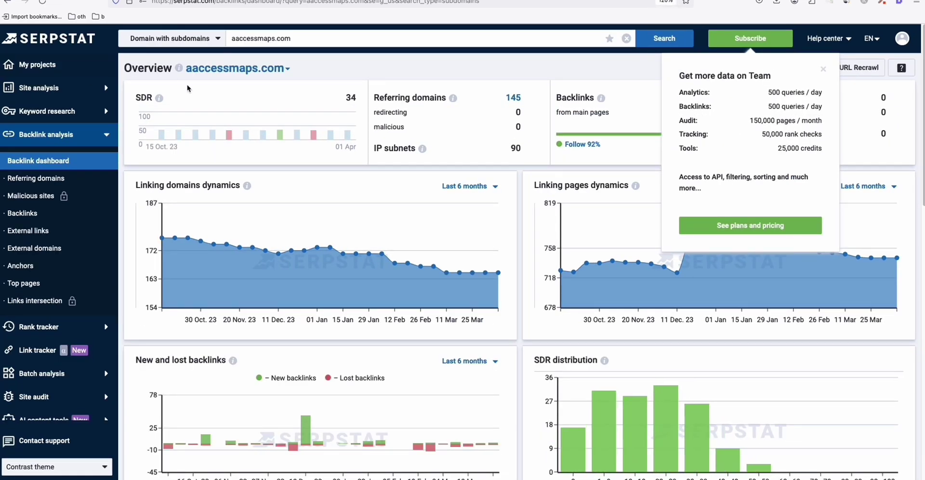
Check the SDR of aaccessmaps.com against its SpamZilla listing and dismiss the Team plan offer in Serpstat
double_click(353, 98)
key(ctrl+Tab)
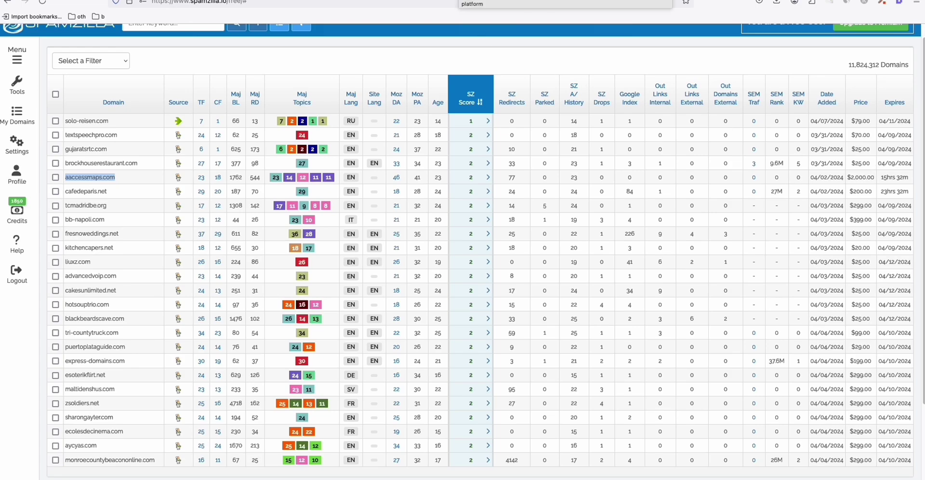
key(ctrl+Tab)
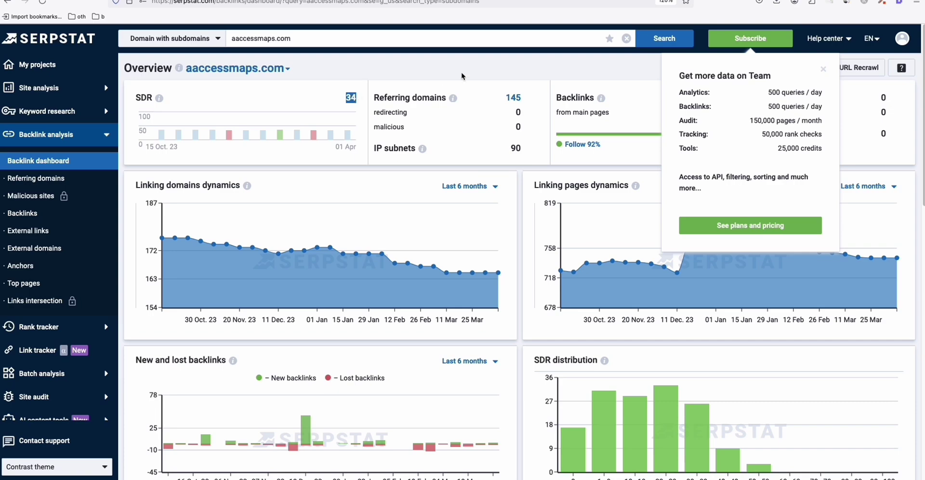
click(823, 69)
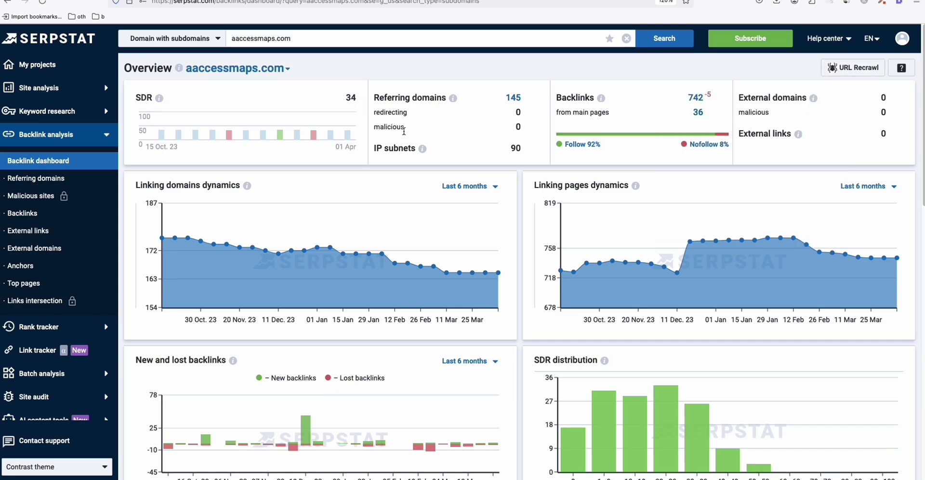
Examine the aaccessmaps.com backlink dashboard for referring domains, link dynamics, SDR distribution, backlink types and top anchors
scroll(458, 175, down, 2)
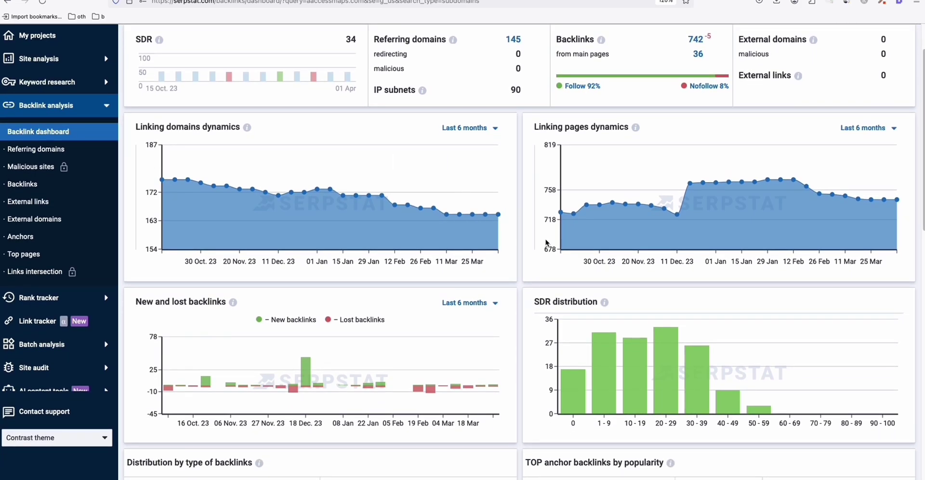
scroll(247, 75, up, 2)
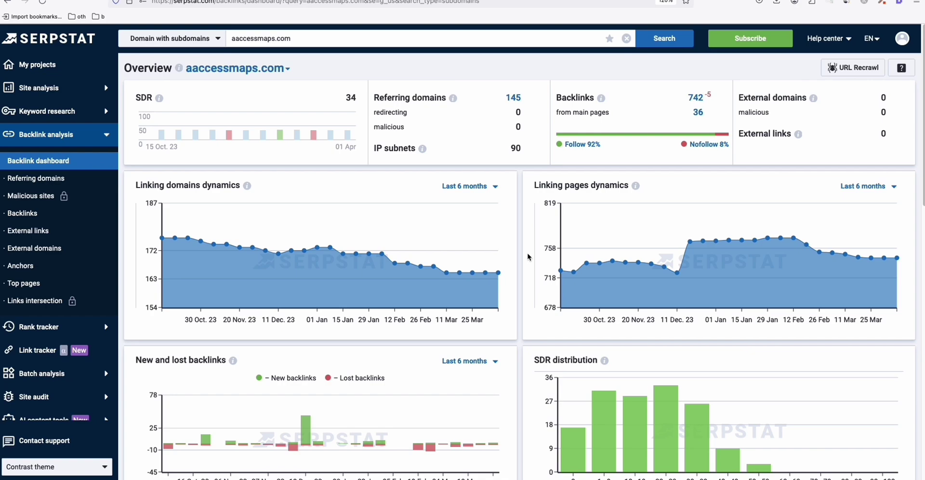
scroll(529, 257, down, 1)
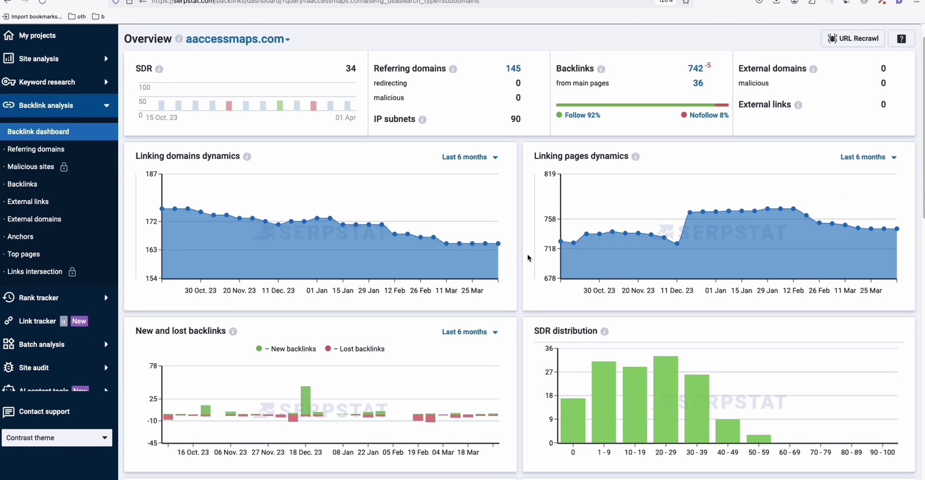
scroll(528, 258, up, 1)
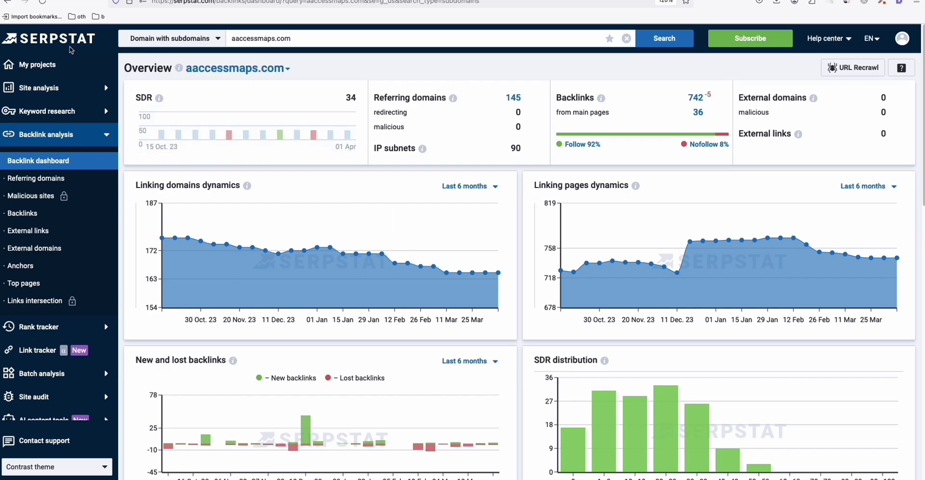
scroll(341, 173, down, 1)
scroll(341, 173, down, 12)
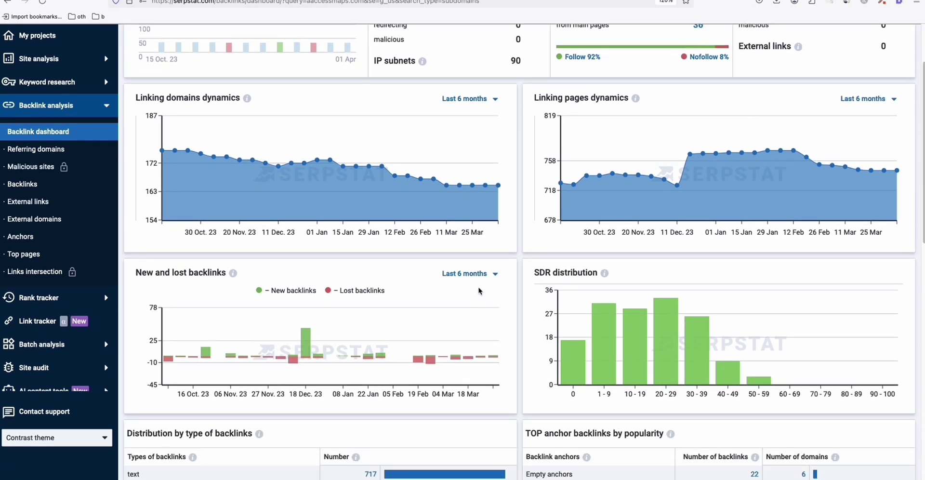
scroll(482, 293, up, 13)
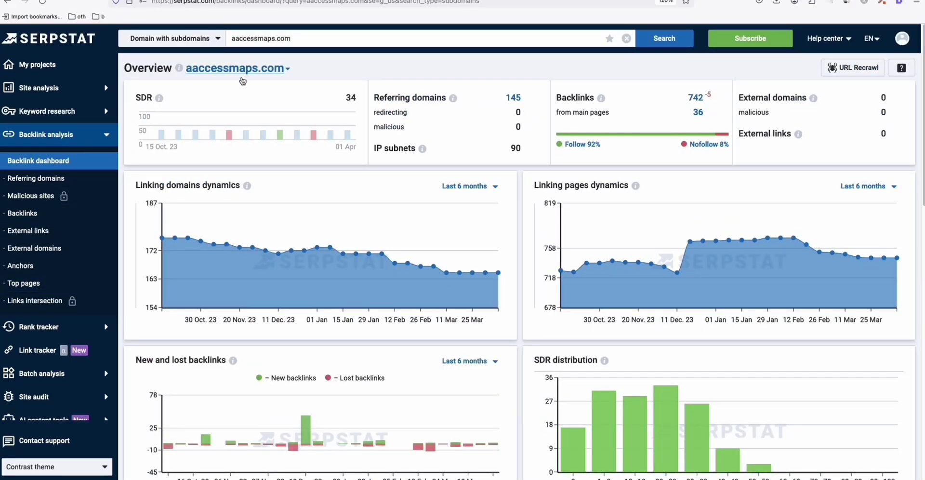
scroll(461, 248, down, 1)
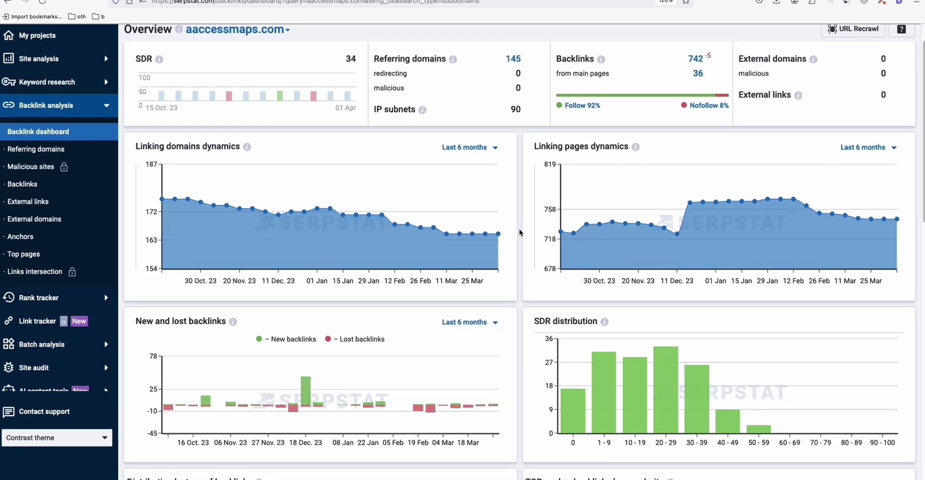
scroll(520, 233, down, 4)
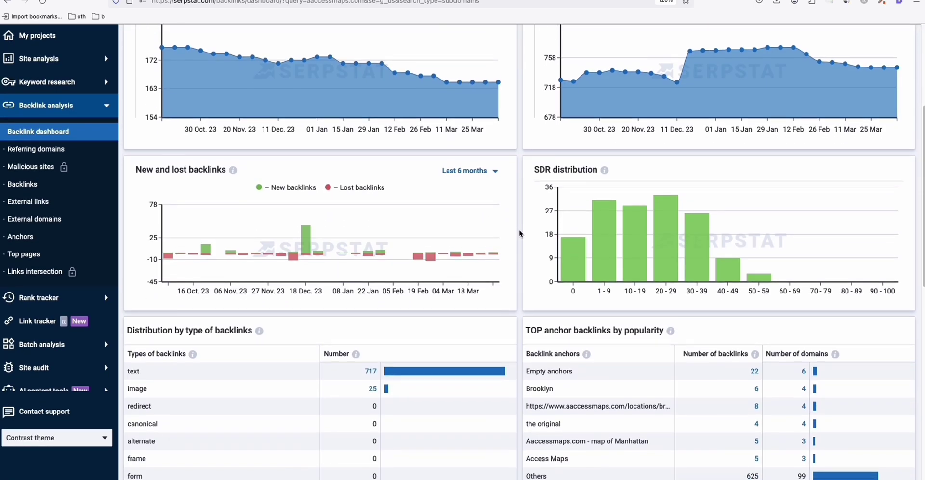
scroll(289, 368, up, 5)
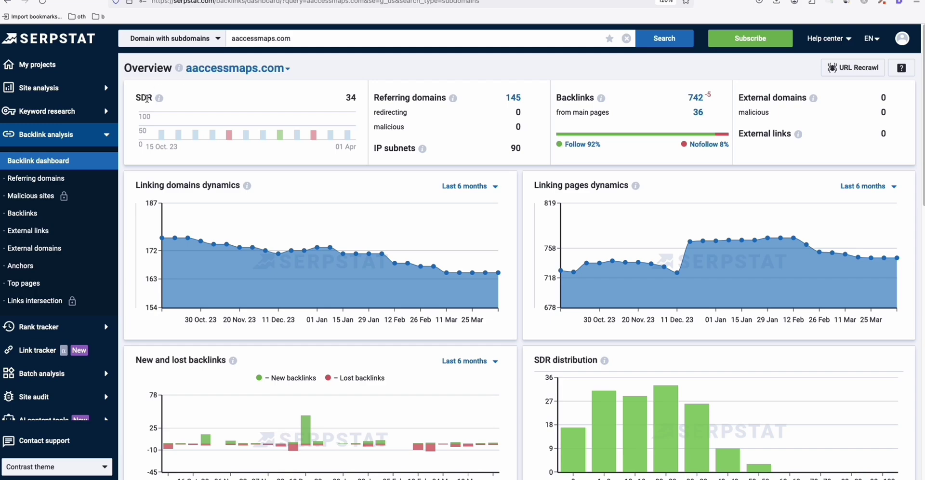
Open the Backlinks report for aaccessmaps.com and examine the link sources, anchors, follow status, domain ranks and indexing dates
click(32, 212)
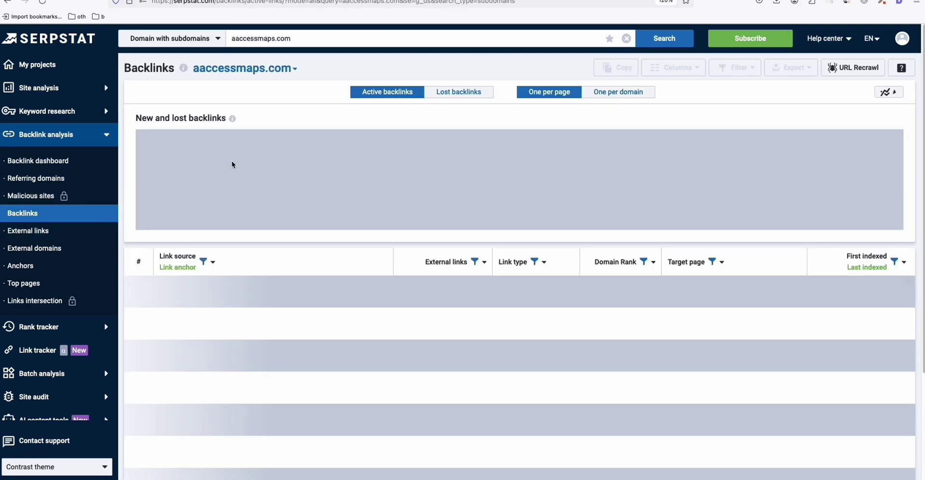
scroll(333, 250, down, 1)
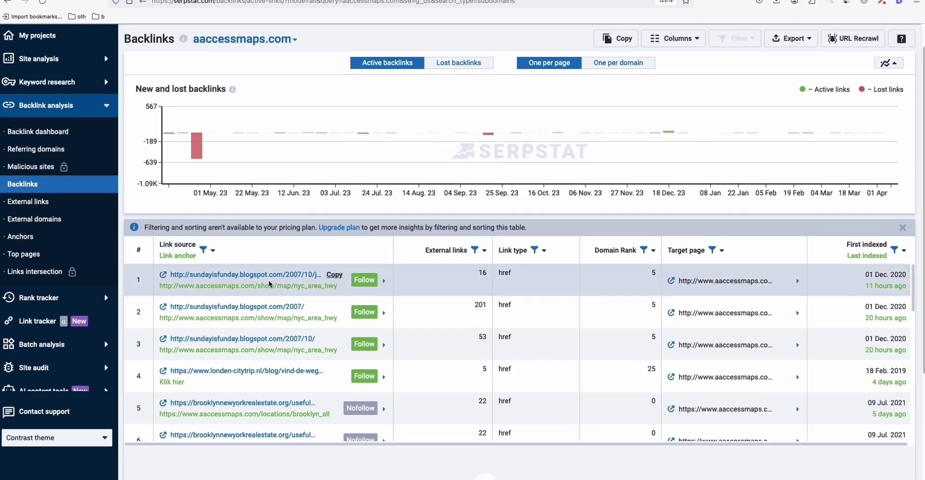
mouse_move(647, 265)
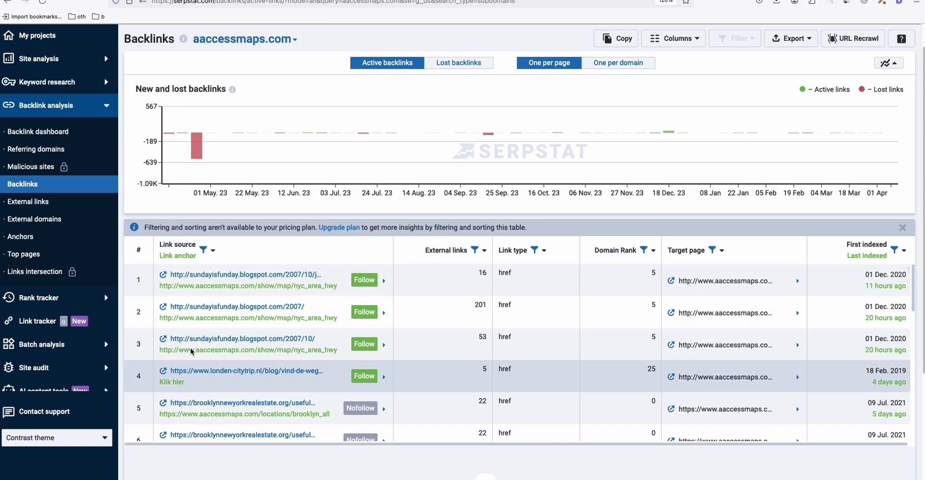
scroll(463, 354, down, 2)
scroll(461, 353, down, 2)
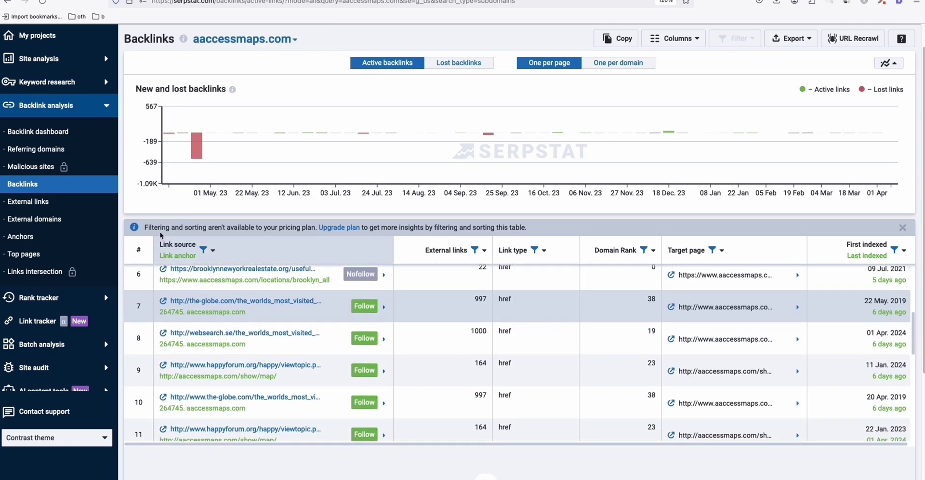
drag(198, 227, 306, 227)
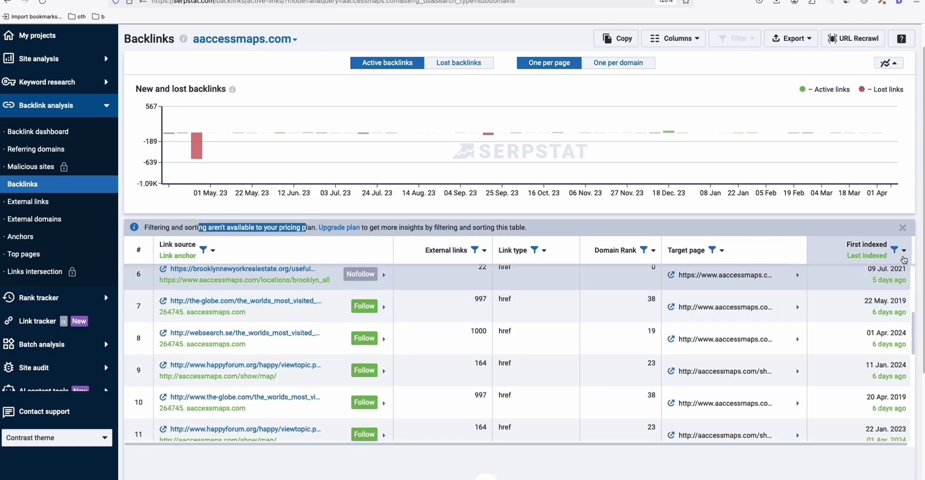
scroll(691, 323, down, 1)
scroll(690, 324, down, 6)
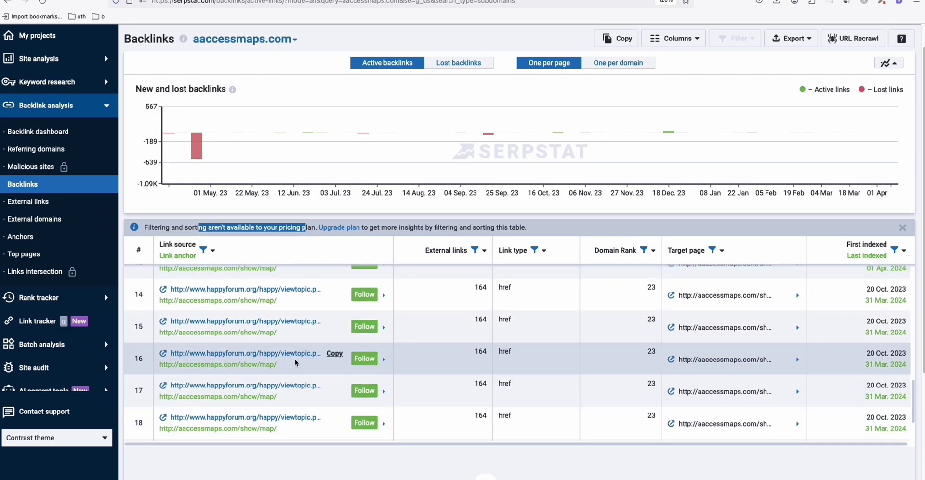
scroll(292, 359, up, 3)
scroll(246, 323, down, 2)
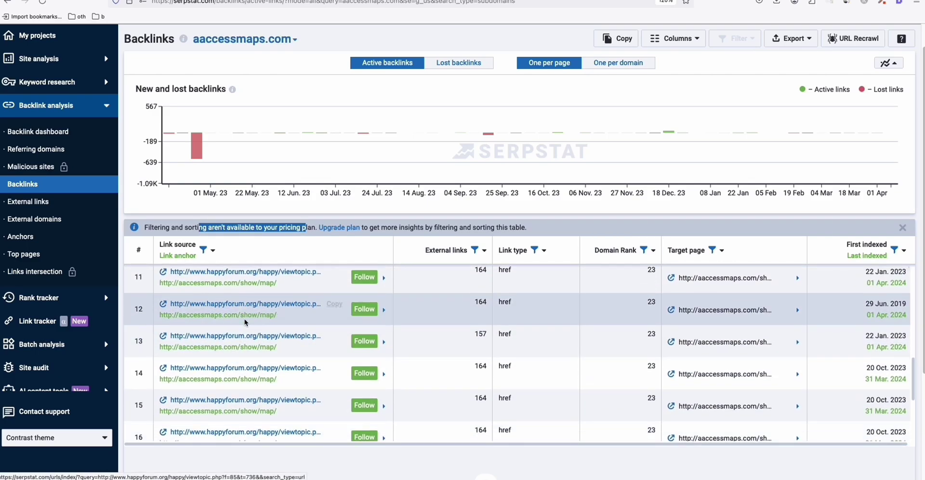
scroll(249, 329, down, 5)
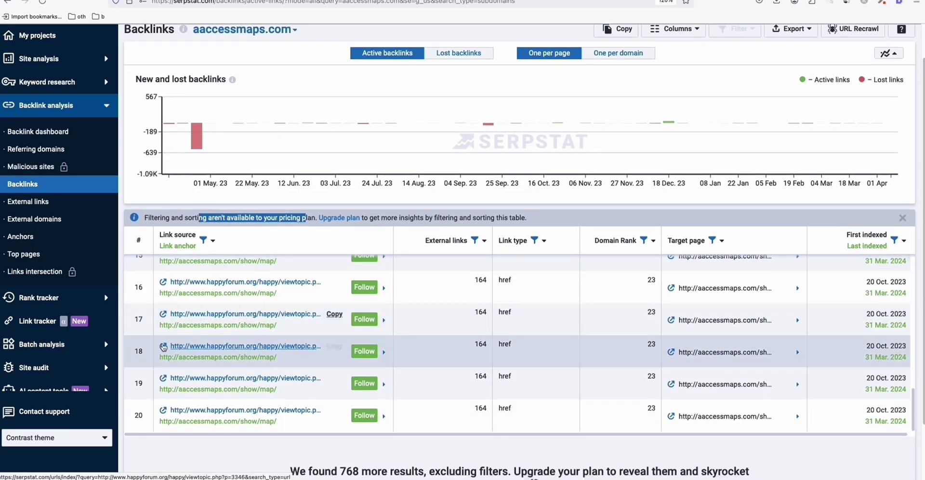
scroll(96, 198, up, 2)
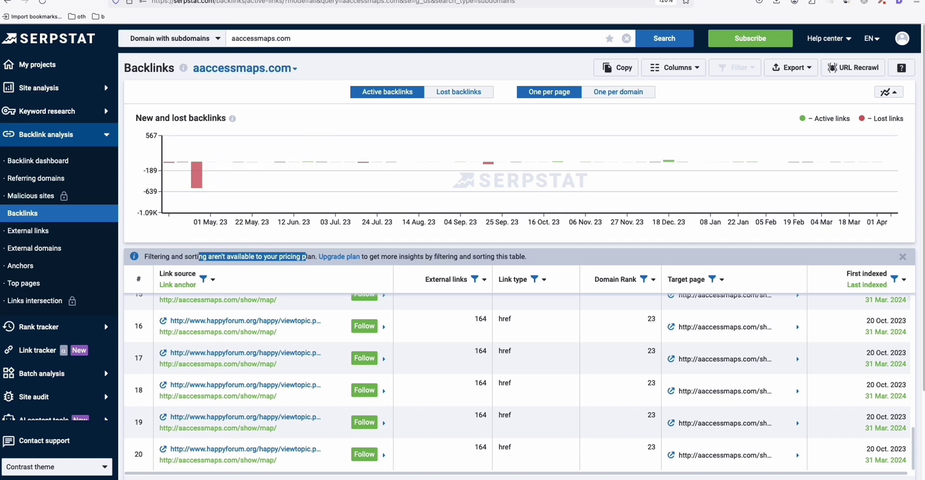
Switch to JustExpired and review the metrics of the expired domains listed for the keyword aging, as far as quantum-aging.com
key(ctrl+Tab)
scroll(372, 247, up, 10)
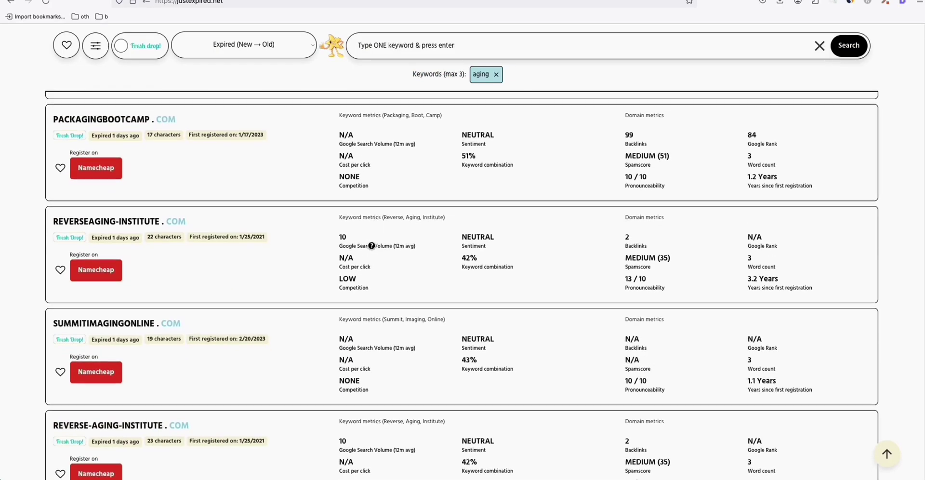
scroll(461, 258, up, 6)
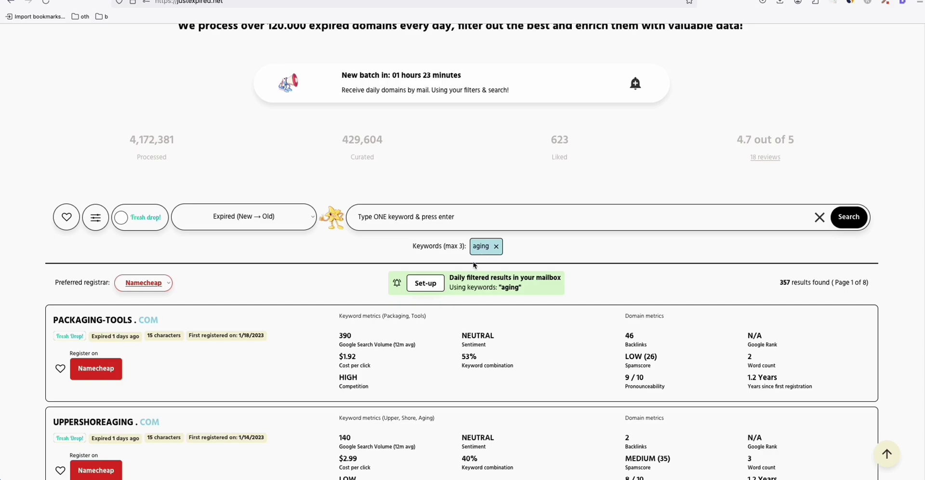
scroll(474, 265, down, 2)
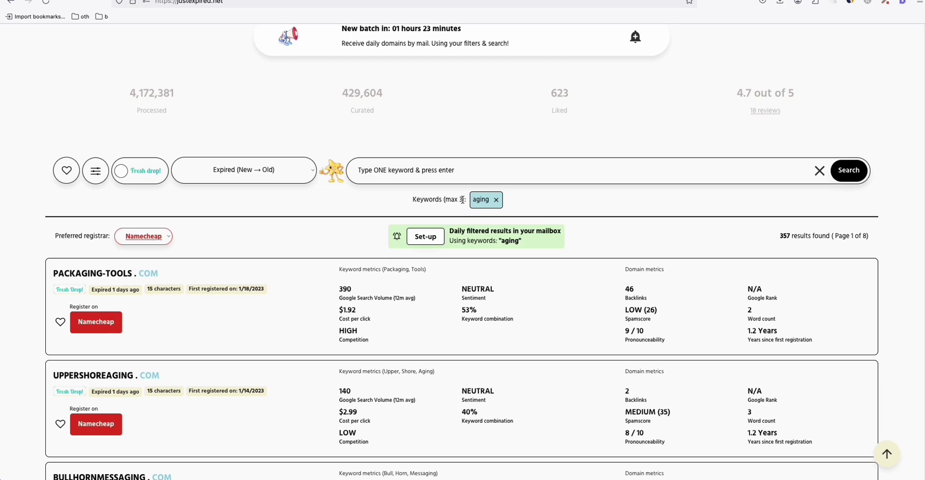
scroll(486, 201, down, 3)
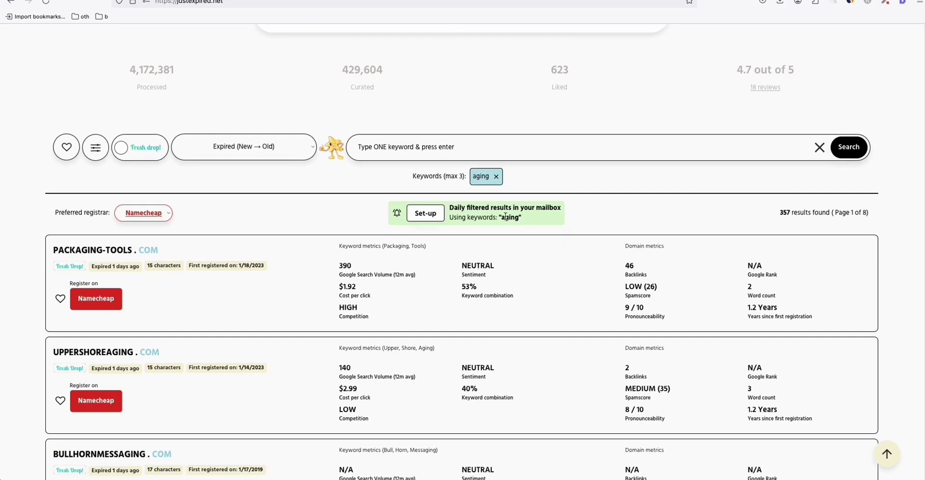
scroll(250, 231, down, 5)
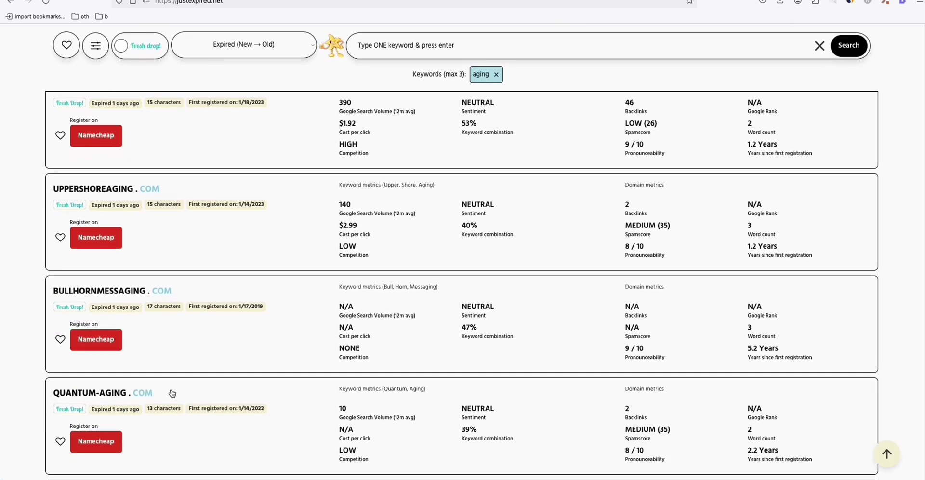
scroll(241, 383, down, 1)
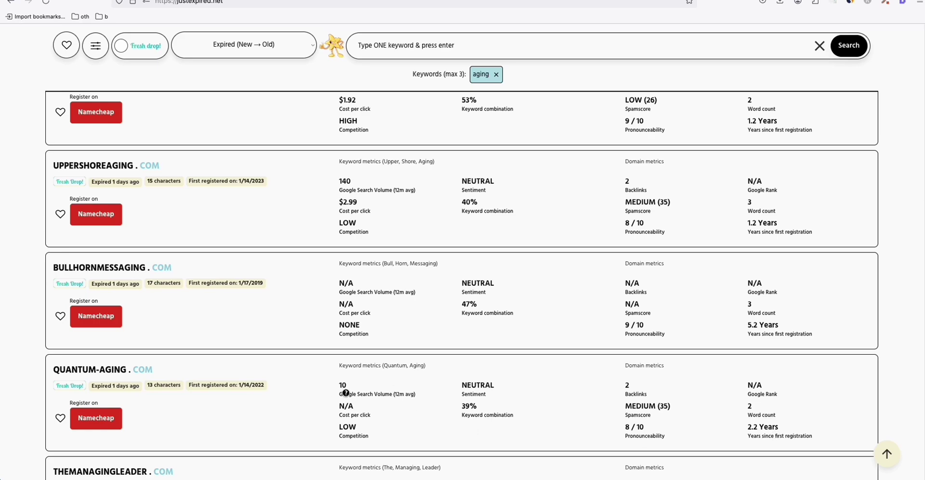
Switch to the SpamZilla domain list, review the listed prices and copy the domain name zsoldiers.net
scroll(346, 398, down, 1)
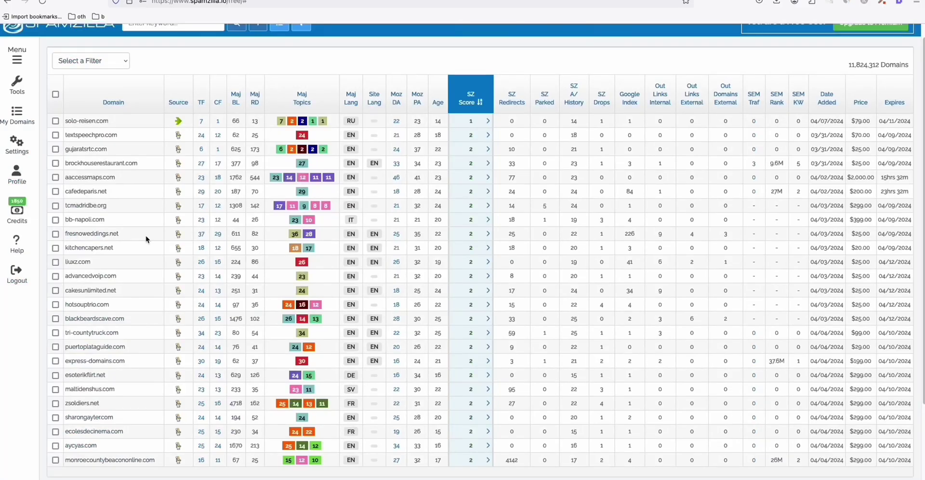
scroll(685, 183, down, 1)
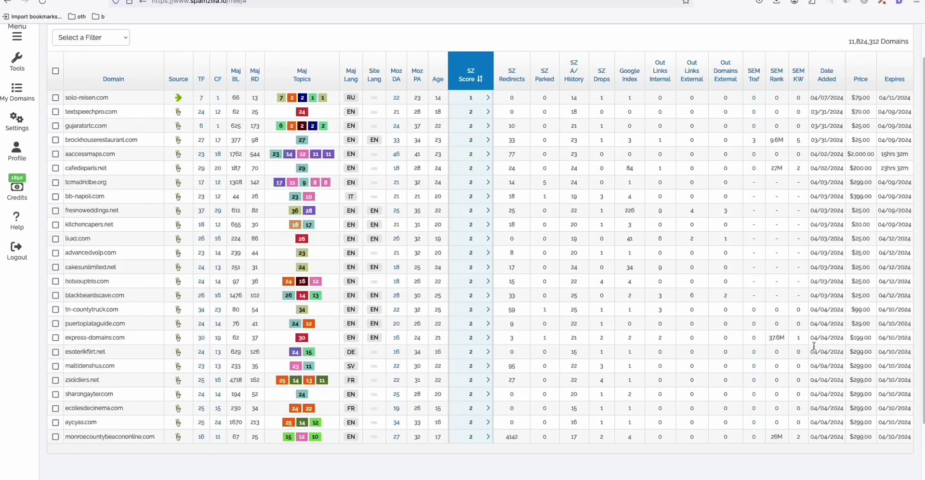
double_click(862, 421)
double_click(94, 381)
key(ctrl+c)
right_click(92, 383)
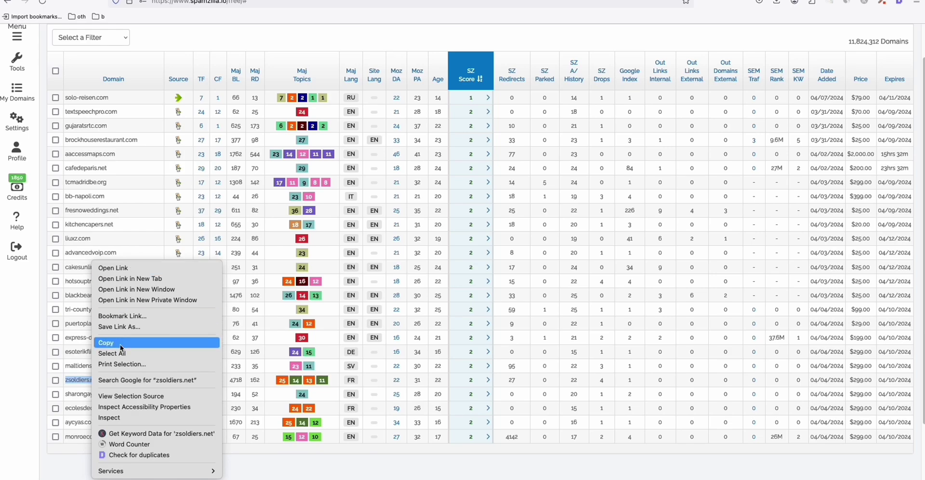
click(101, 345)
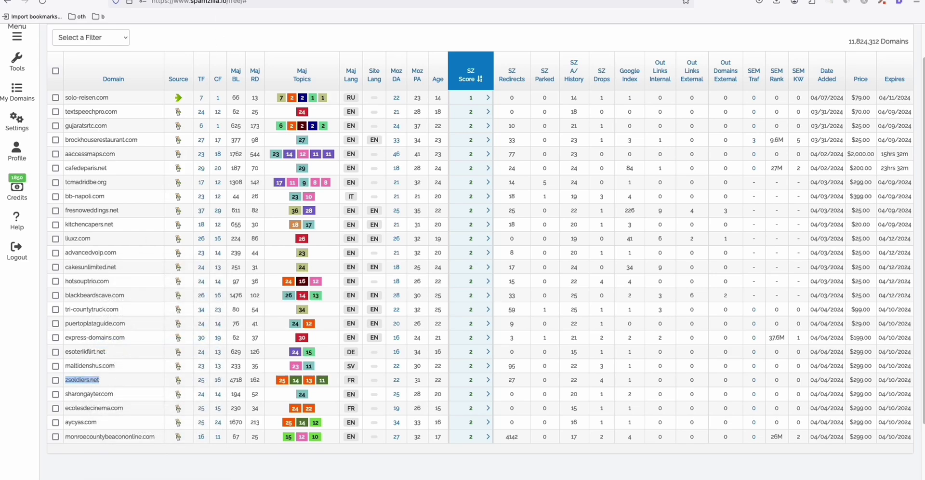
Switch to Serpstat and run a site analysis overview for zsoldiers.net in place of the previous domain
key(ctrl+Tab)
click(251, 39)
key(ctrl+a)
key(ctrl+v)
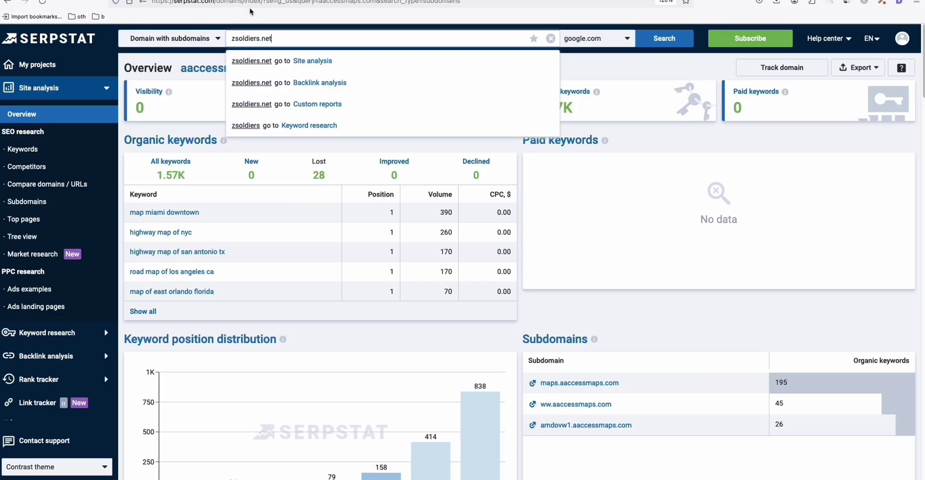
click(679, 46)
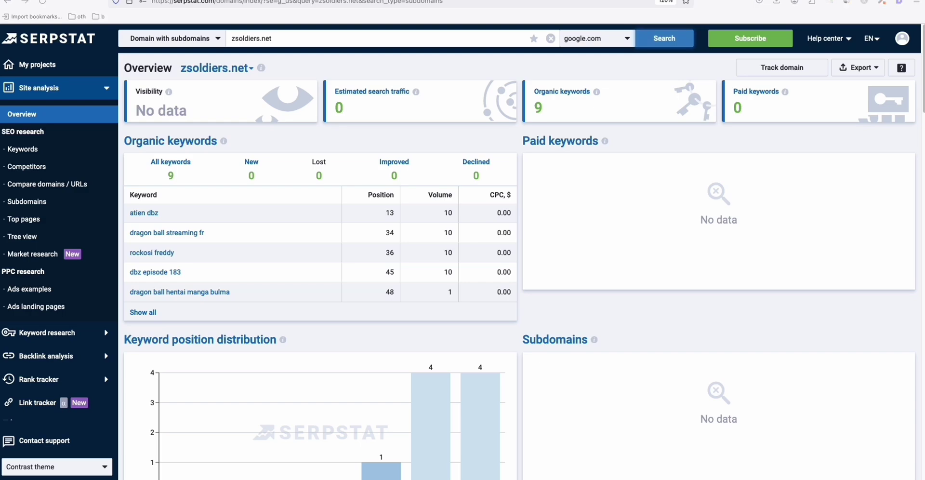
Switch to the JustExpired results in the private browser window and remove the keyword filter immune
key(super+grave)
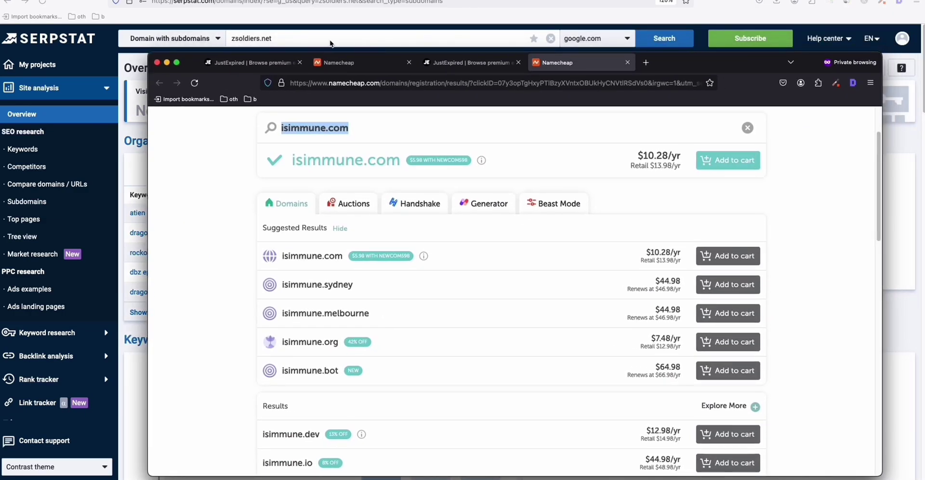
click(253, 62)
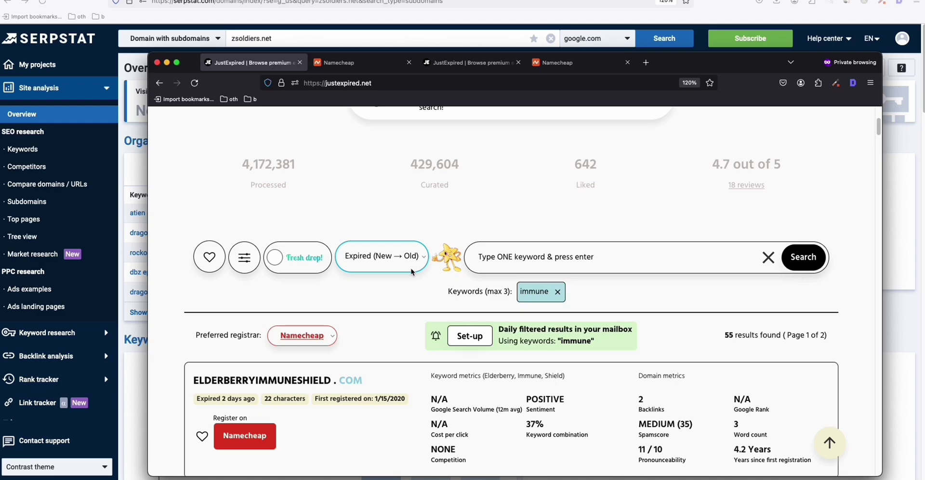
scroll(411, 271, down, 3)
scroll(429, 276, up, 4)
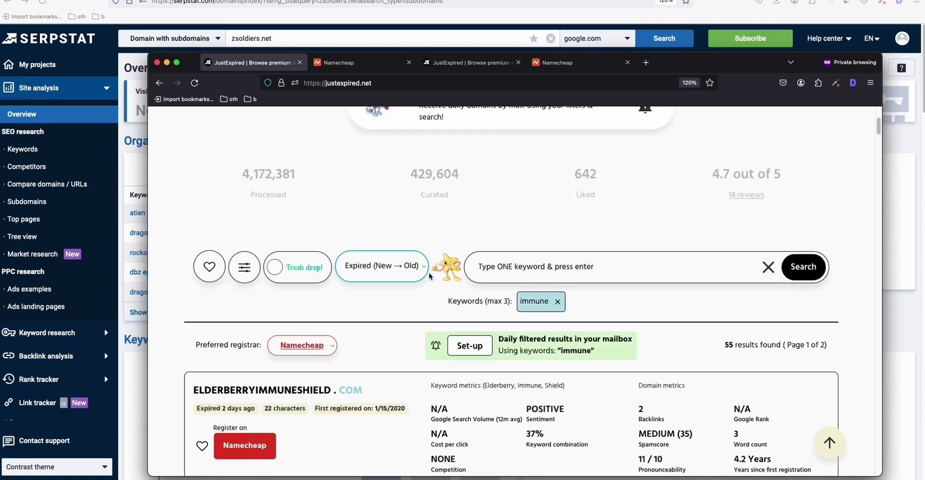
click(565, 304)
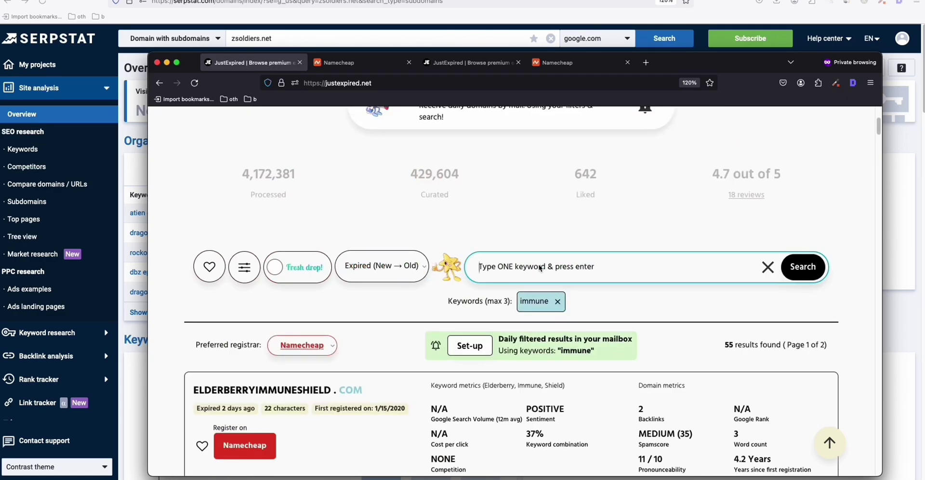
click(563, 303)
Search the expired domains for the two-word keyword "weight loss" and check the results area
text(we)
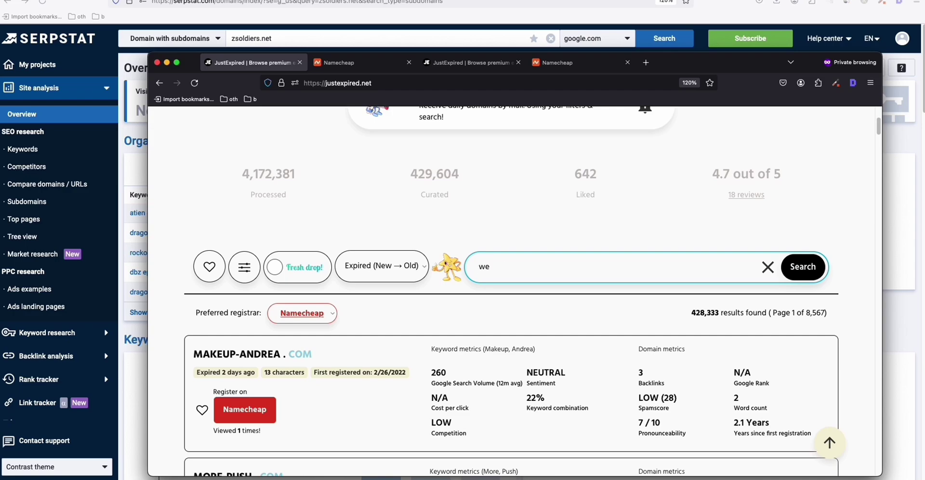
text(aight)
key(BackSpace)
key(BackSpace)
key(BackSpace)
key(BackSpace)
text(ight loss)
key(Return)
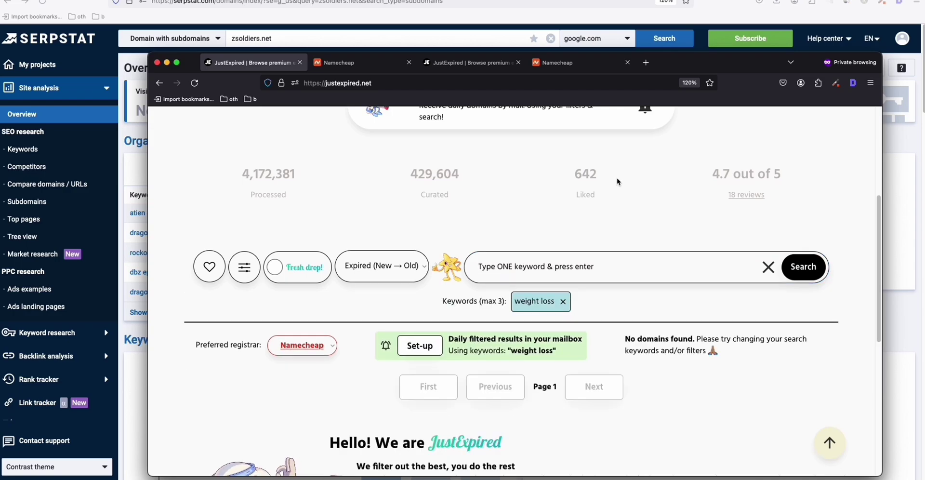
scroll(617, 181, down, 7)
scroll(578, 192, up, 6)
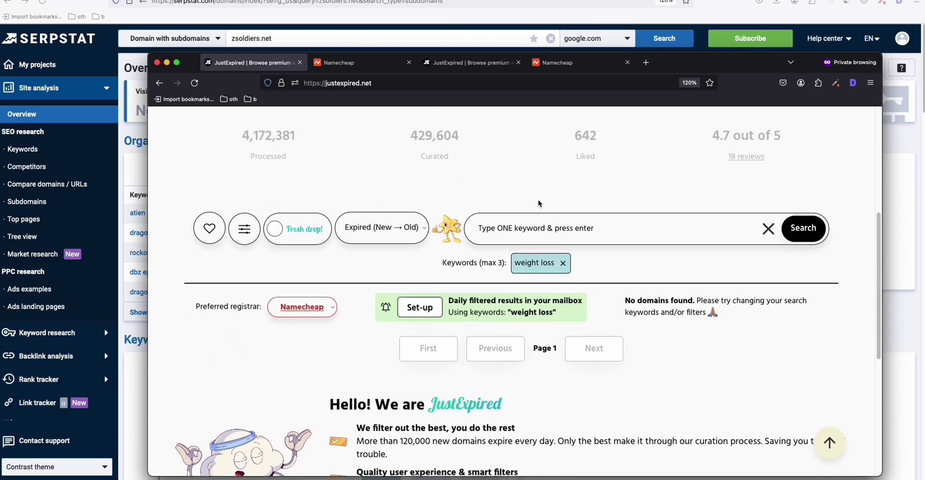
Search the expired domains for the one-word keyword weightloss and remove the "weight loss" keyword filter
click(541, 258)
text(wei)
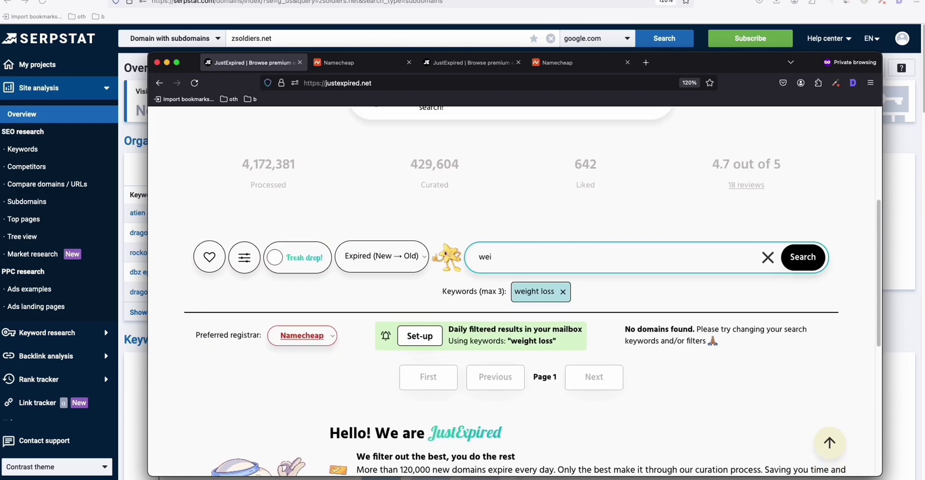
text(ghtloss)
key(Return)
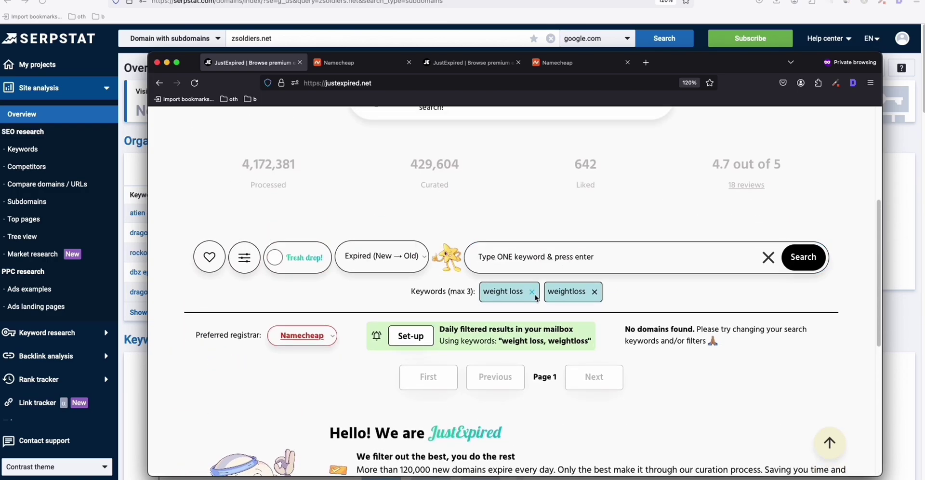
click(532, 292)
scroll(481, 342, down, 2)
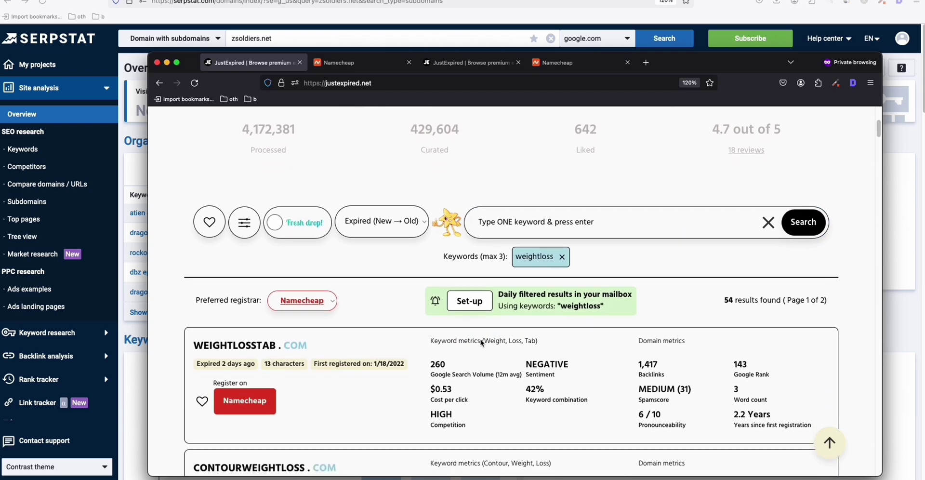
Review the first weightloss domains, open contourweightloss.com at Namecheap to check its price, and copy the domain name
scroll(481, 342, down, 2)
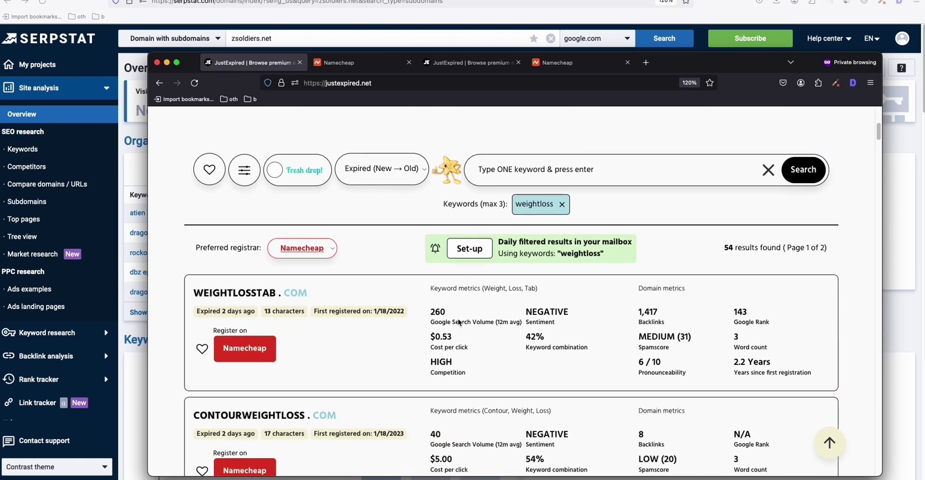
scroll(689, 337, down, 3)
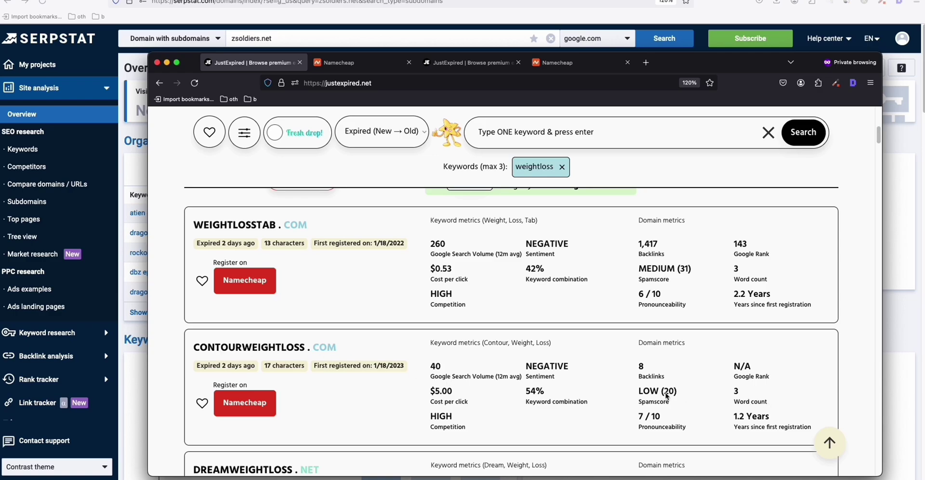
drag(345, 355, 278, 351)
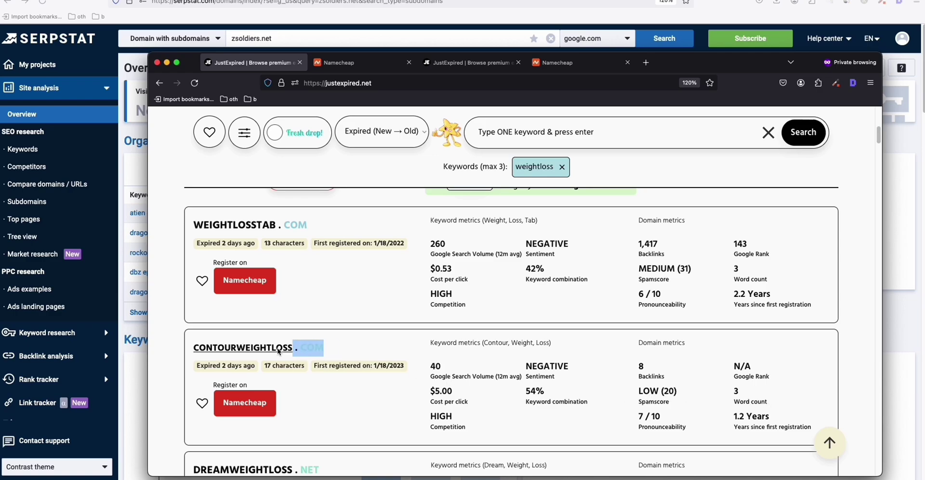
click(202, 349)
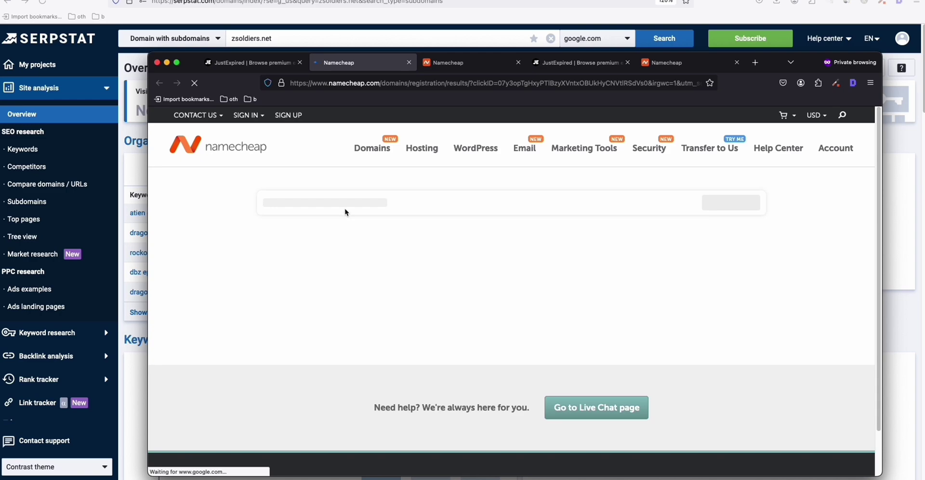
right_click(345, 208)
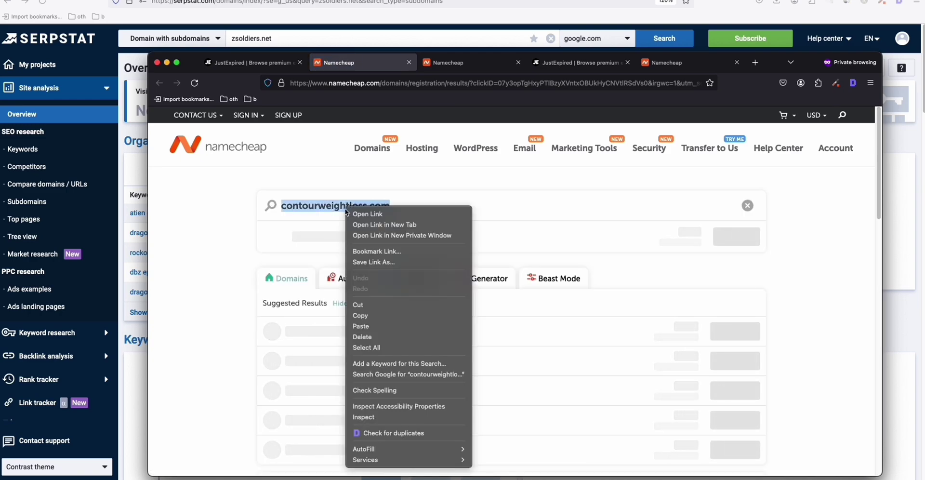
click(378, 315)
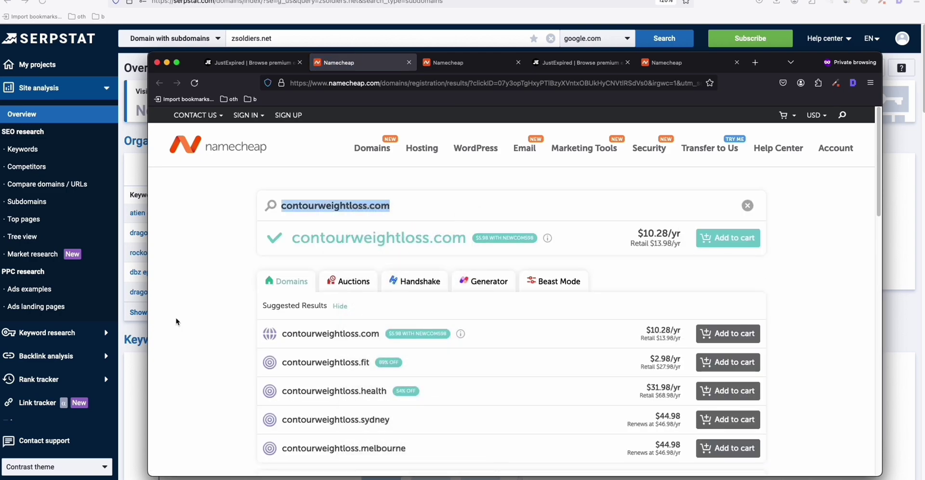
Run a Serpstat site analysis for contourweightloss.com and examine its overview report
click(126, 386)
click(281, 42)
drag(281, 41, 201, 42)
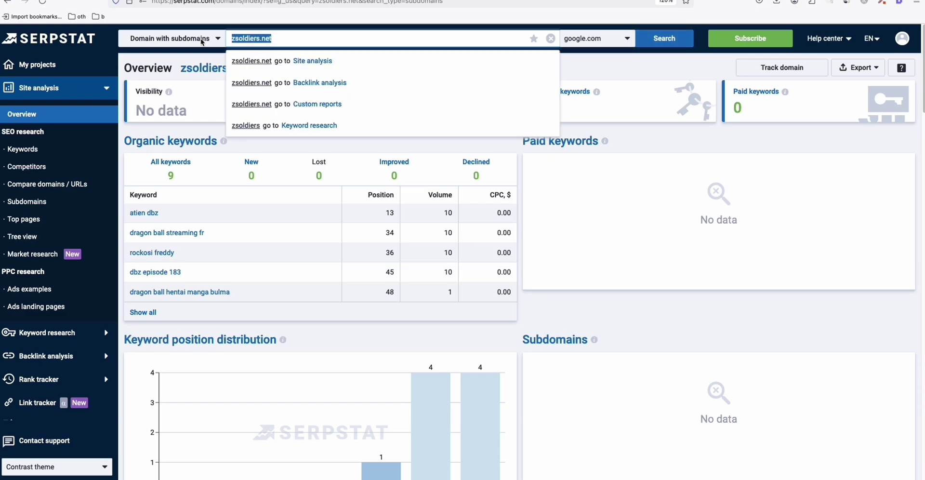
key(ctrl+v)
click(671, 41)
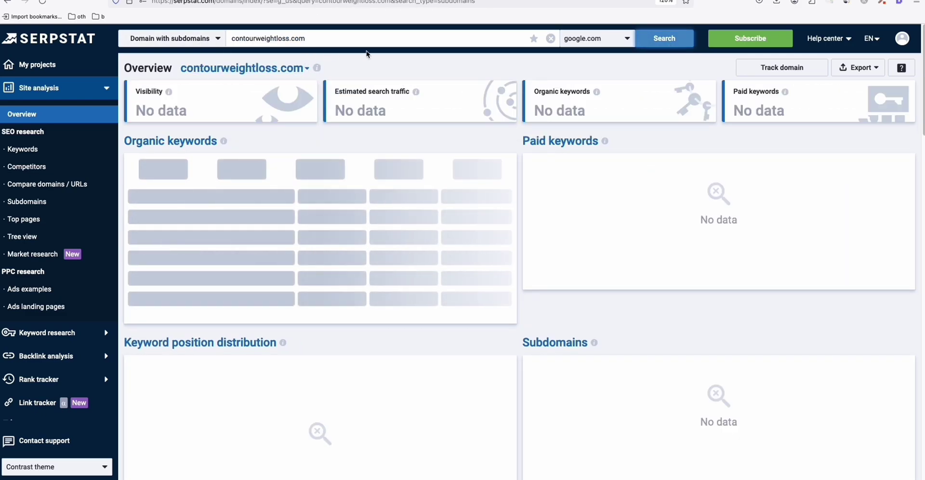
scroll(428, 178, down, 9)
scroll(451, 224, up, 7)
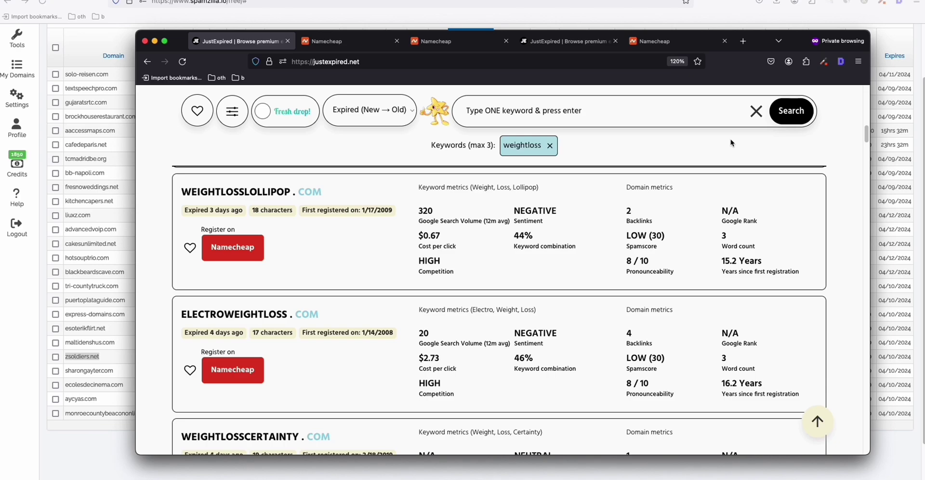
Switch to JustExpired and review search volume, cost per click, backlinks and spam score of the weightloss domains down to weightlosscereal.com
scroll(513, 239, down, 2)
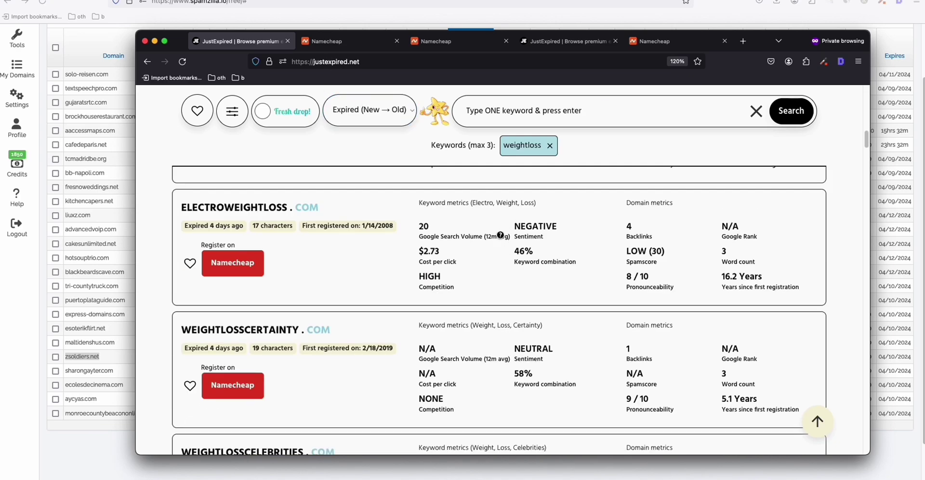
scroll(508, 237, down, 10)
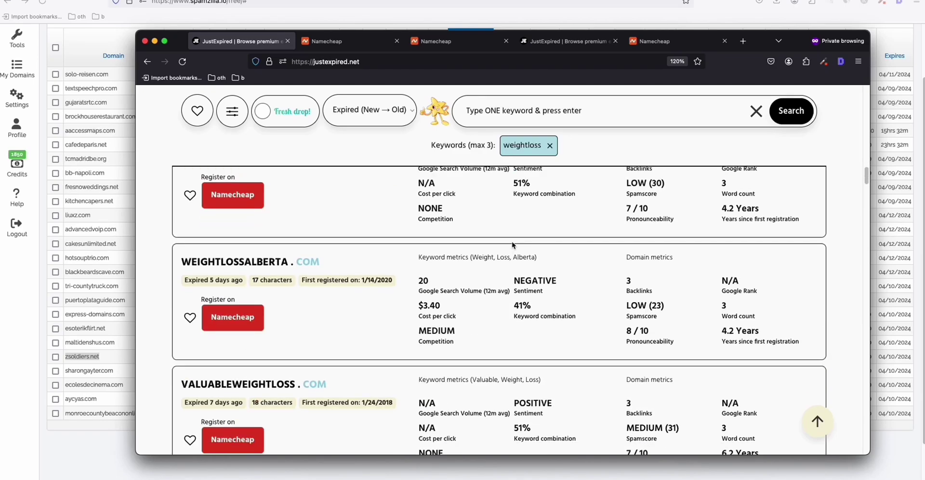
scroll(514, 245, down, 1)
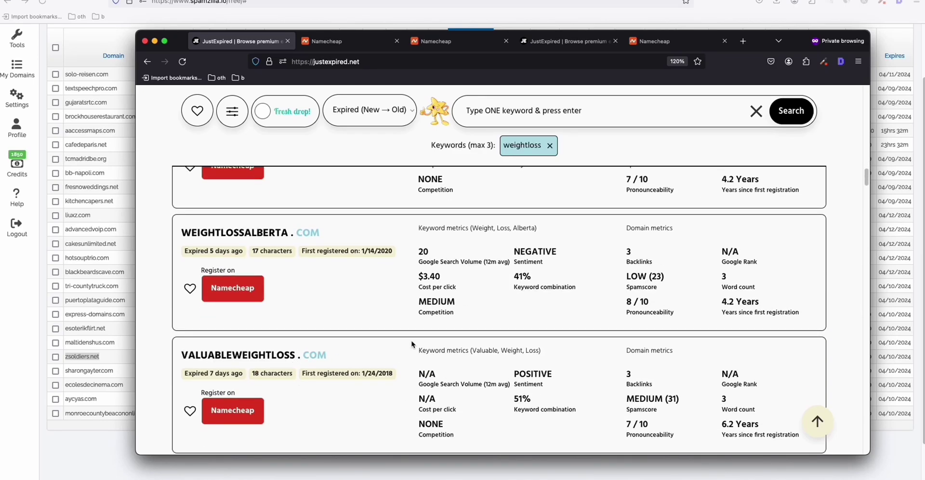
scroll(411, 343, down, 3)
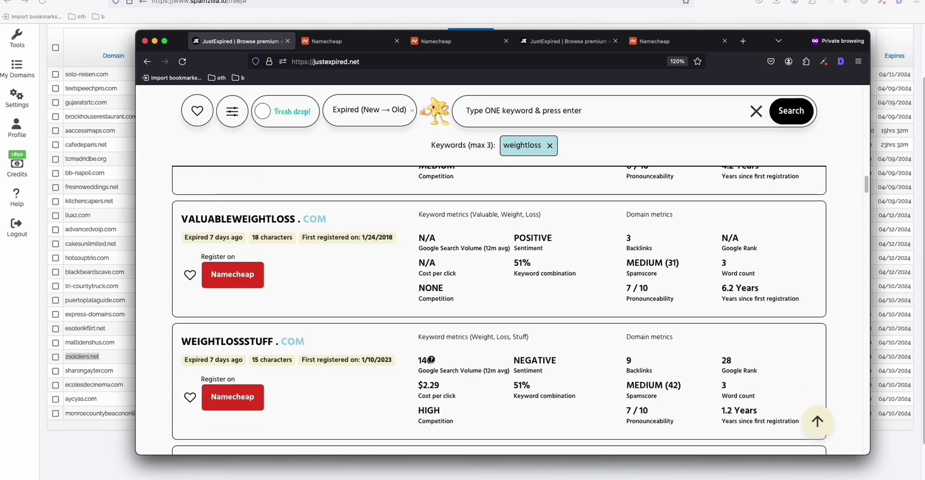
scroll(433, 358, down, 1)
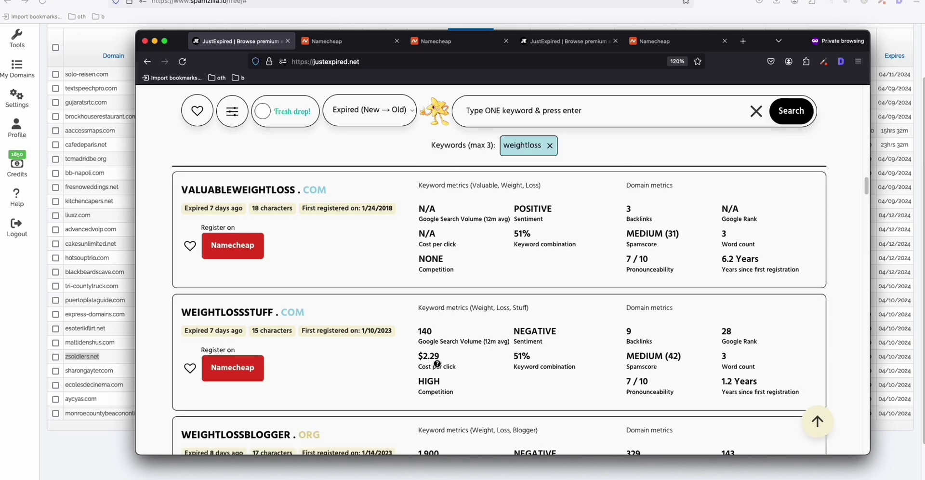
scroll(437, 363, down, 2)
scroll(437, 364, down, 3)
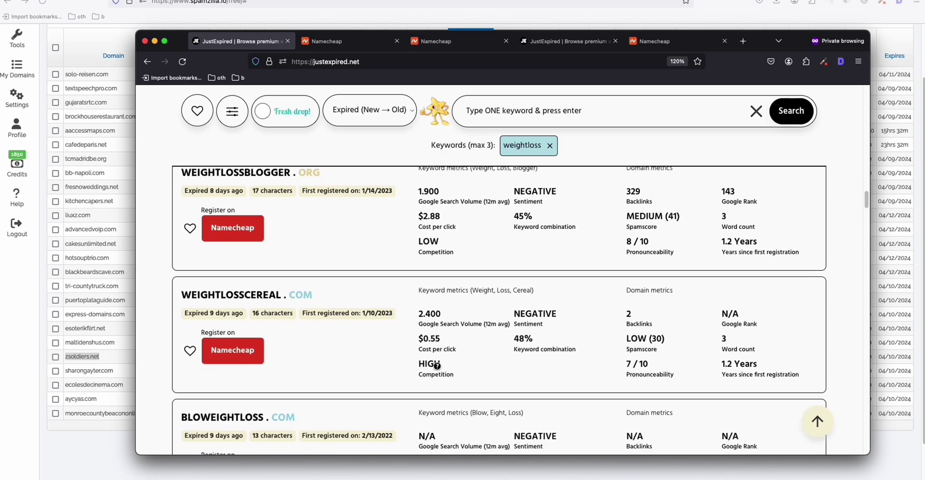